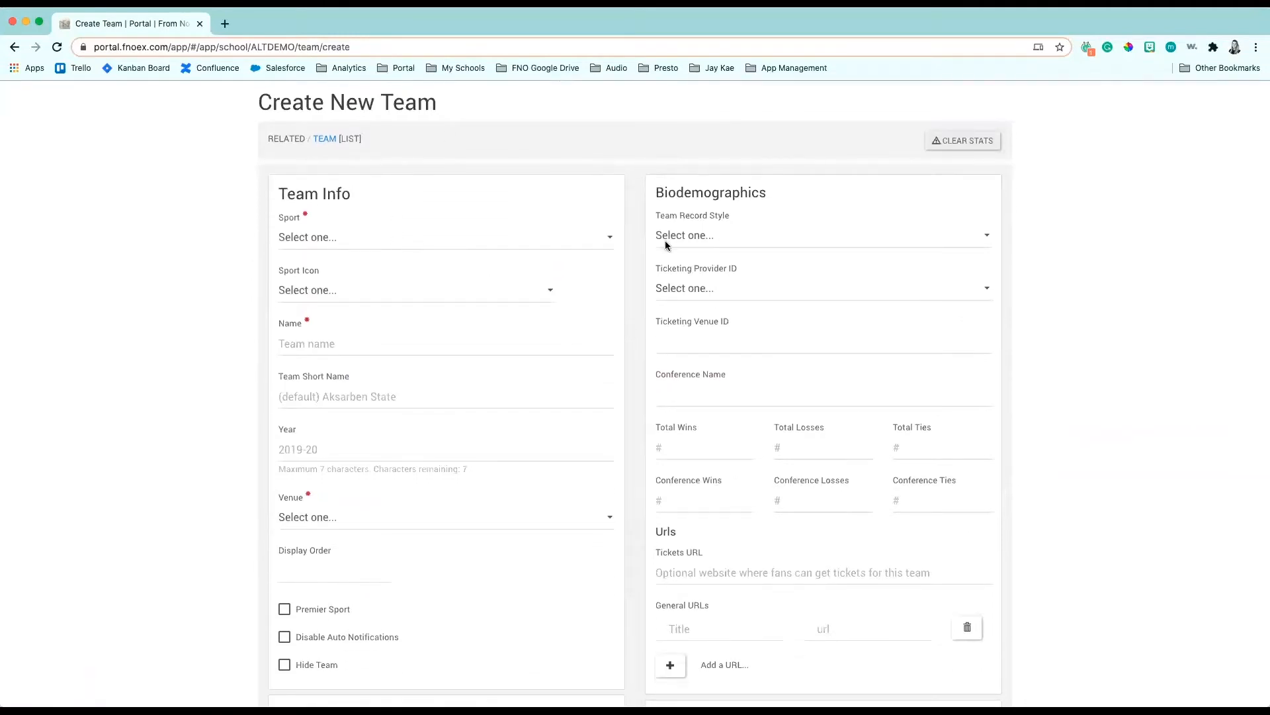
- Set the new team's sport to Women's Hockey
{"action": "left_click", "coordinate": [336, 240]}
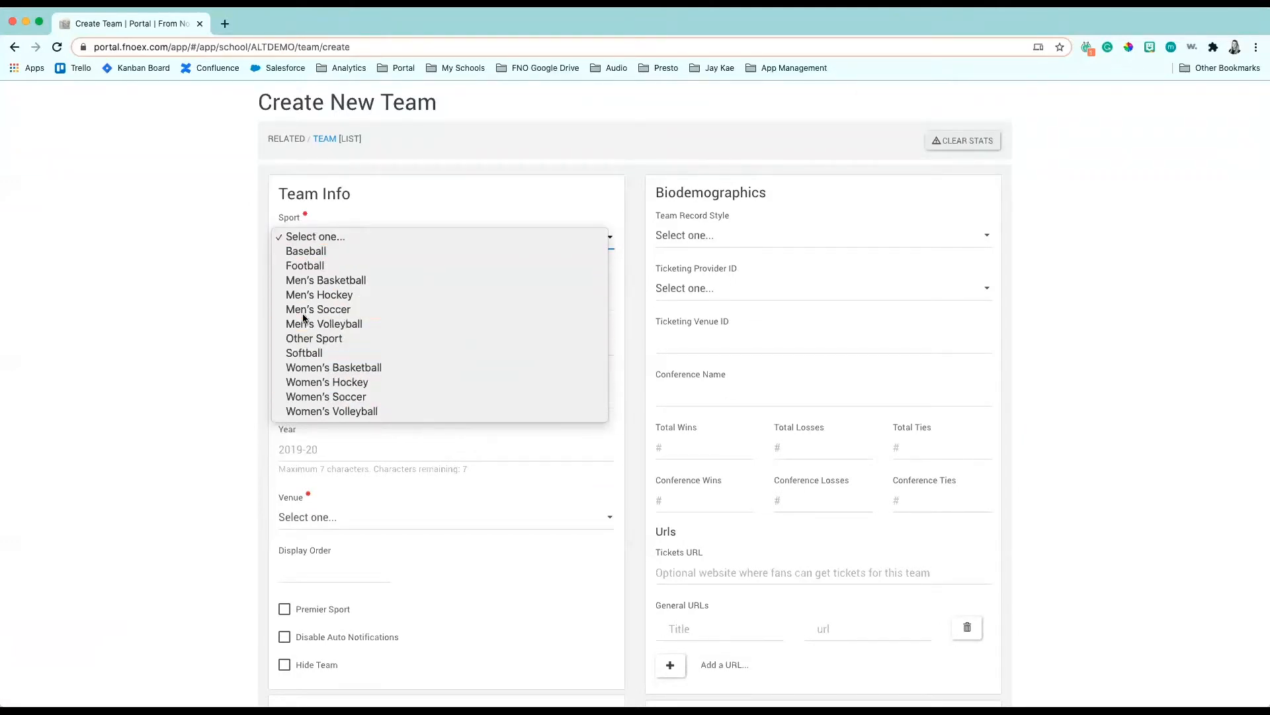
{"action": "left_click", "coordinate": [357, 309]}
{"action": "left_click", "coordinate": [342, 241]}
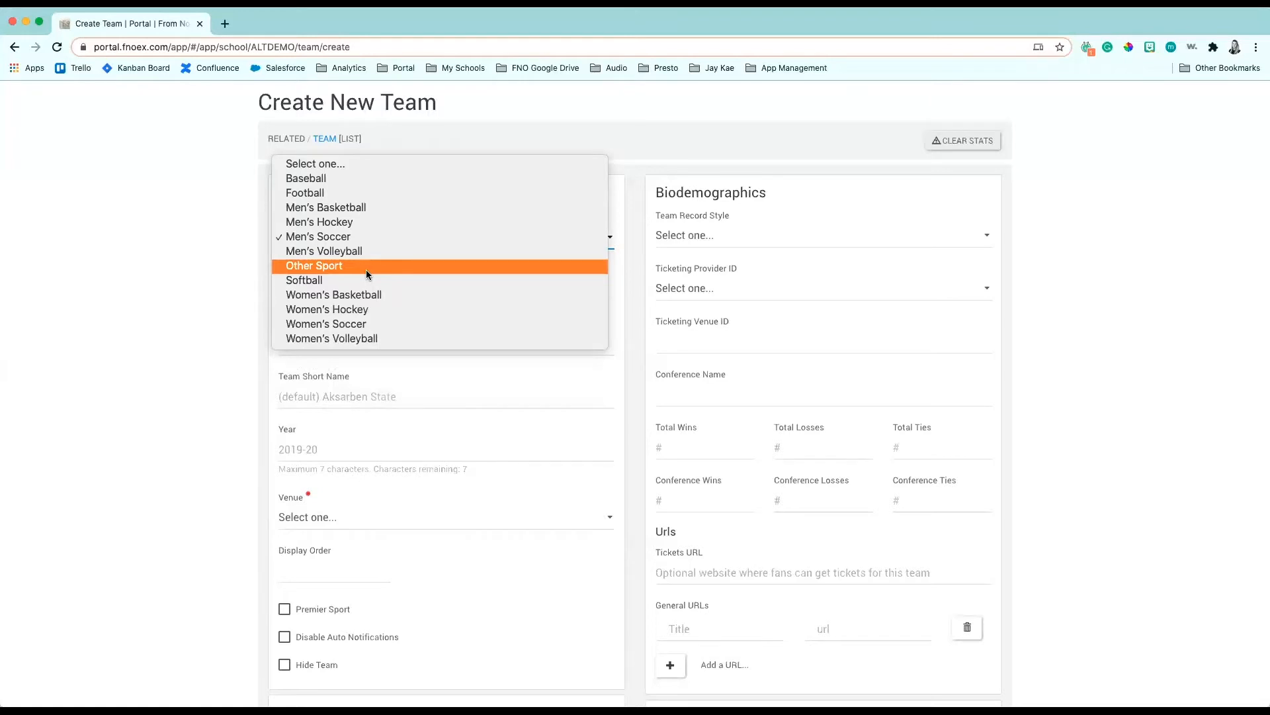
{"action": "left_click", "coordinate": [374, 310]}
- Choose Hockey (Women) as the team's sport icon
{"action": "left_click", "coordinate": [410, 295]}
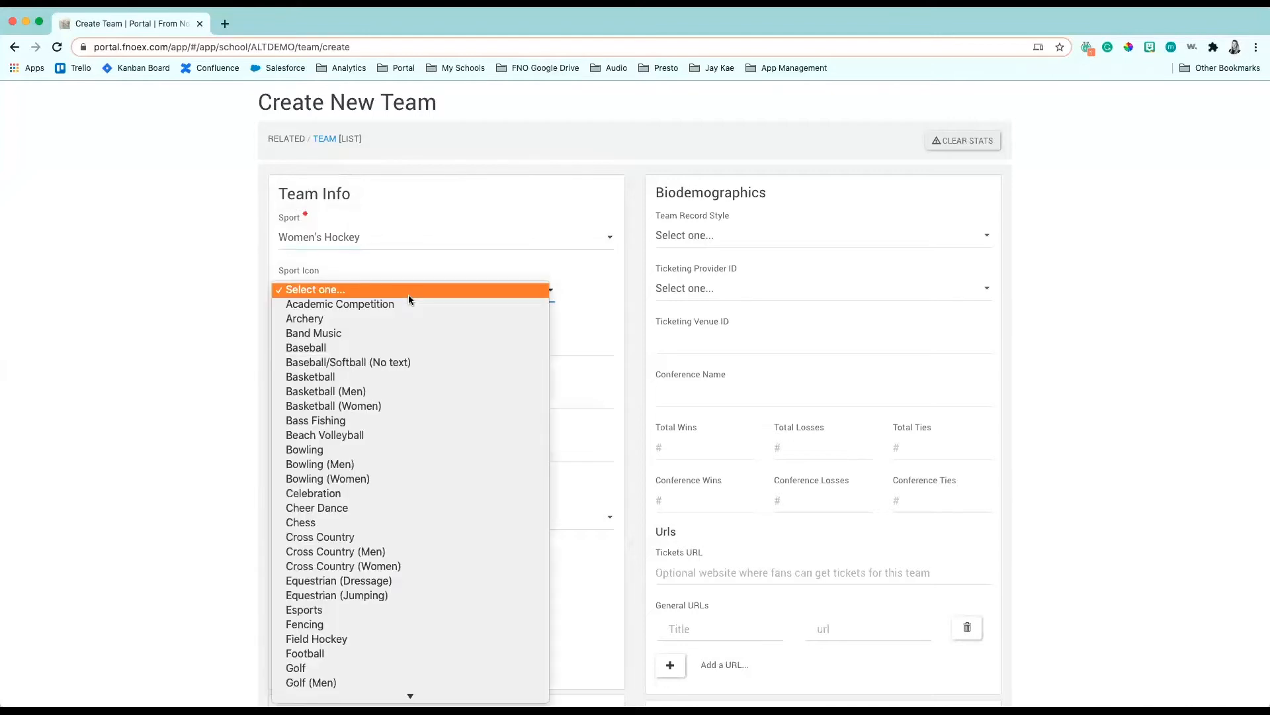
{"action": "key", "text": "h"}
{"action": "scroll", "coordinate": [349, 624], "scroll_direction": "down", "scroll_amount": 3}
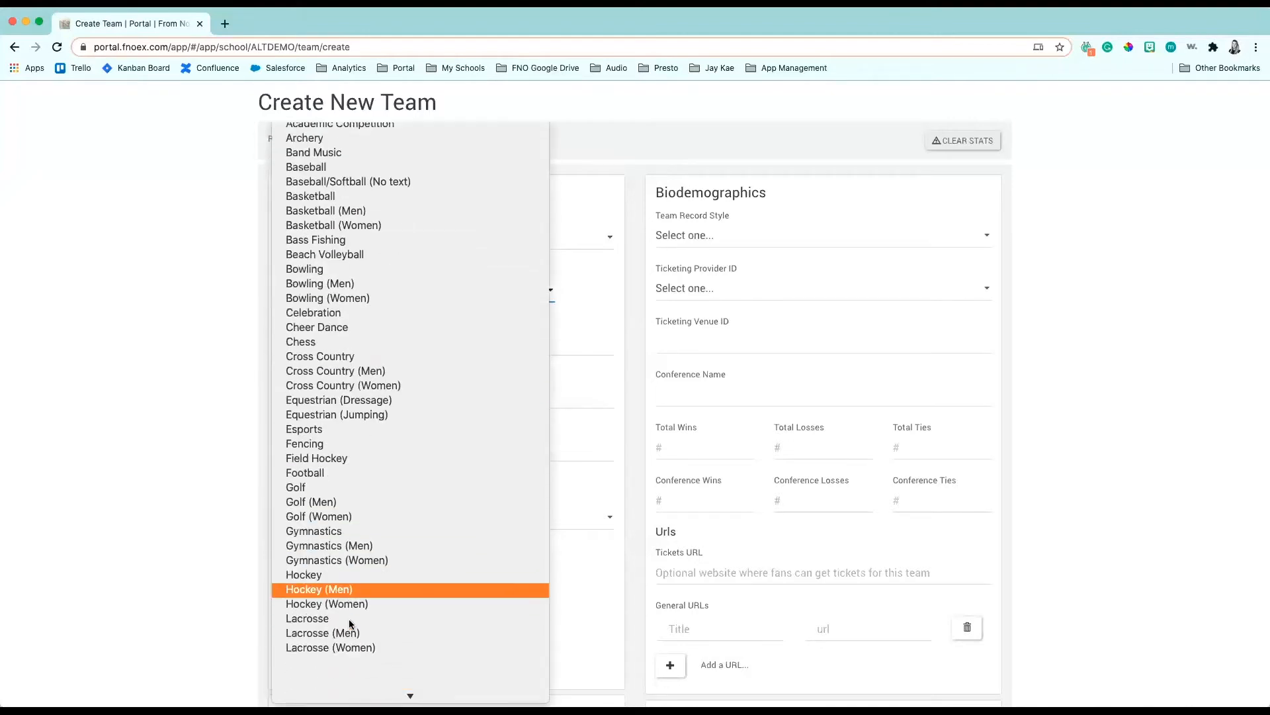
{"action": "scroll", "coordinate": [348, 576], "scroll_direction": "down", "scroll_amount": 2}
{"action": "left_click", "coordinate": [347, 523]}
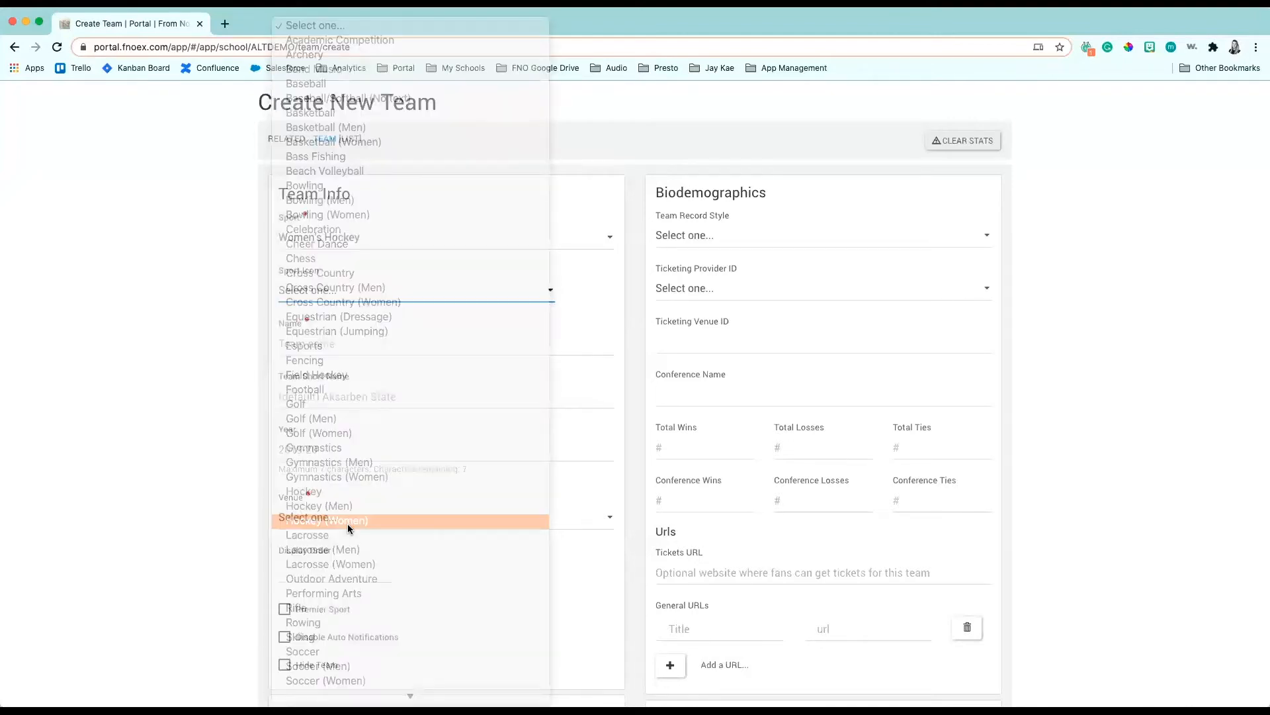
- Enter "Women's Hockey" as the team name
{"action": "left_click", "coordinate": [297, 343]}
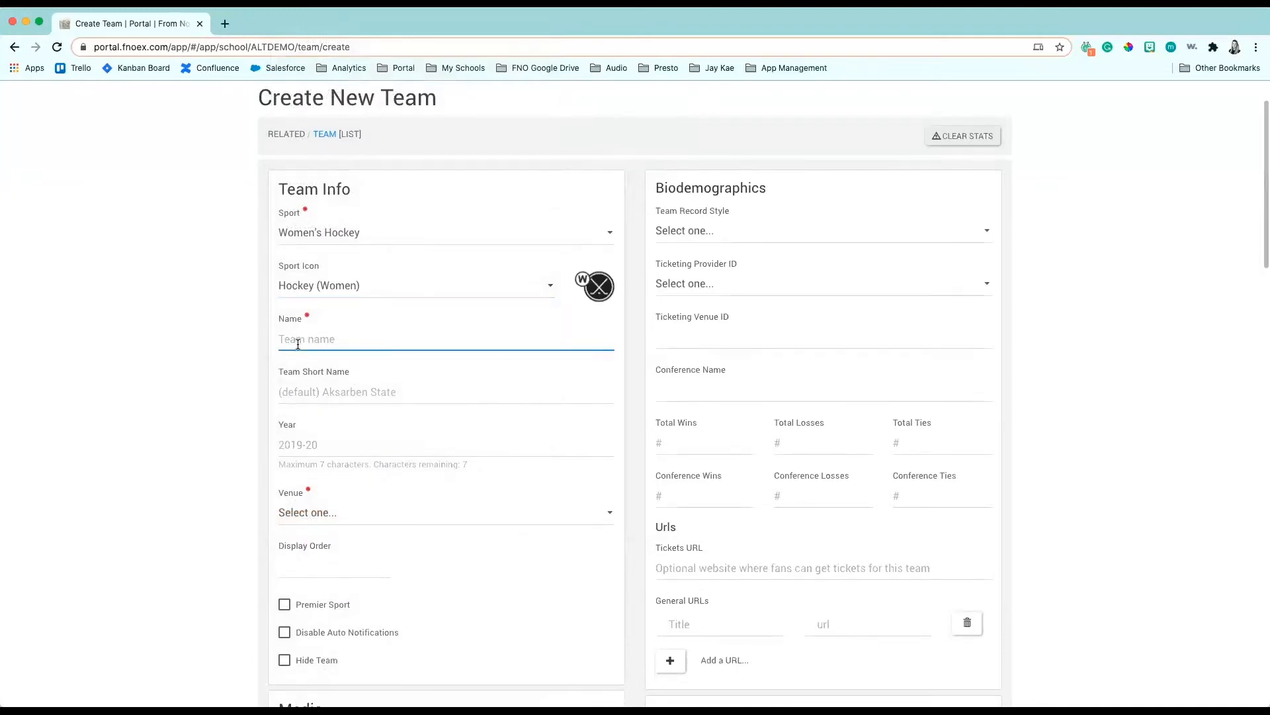
{"action": "type", "text": "Women's Hoc"}
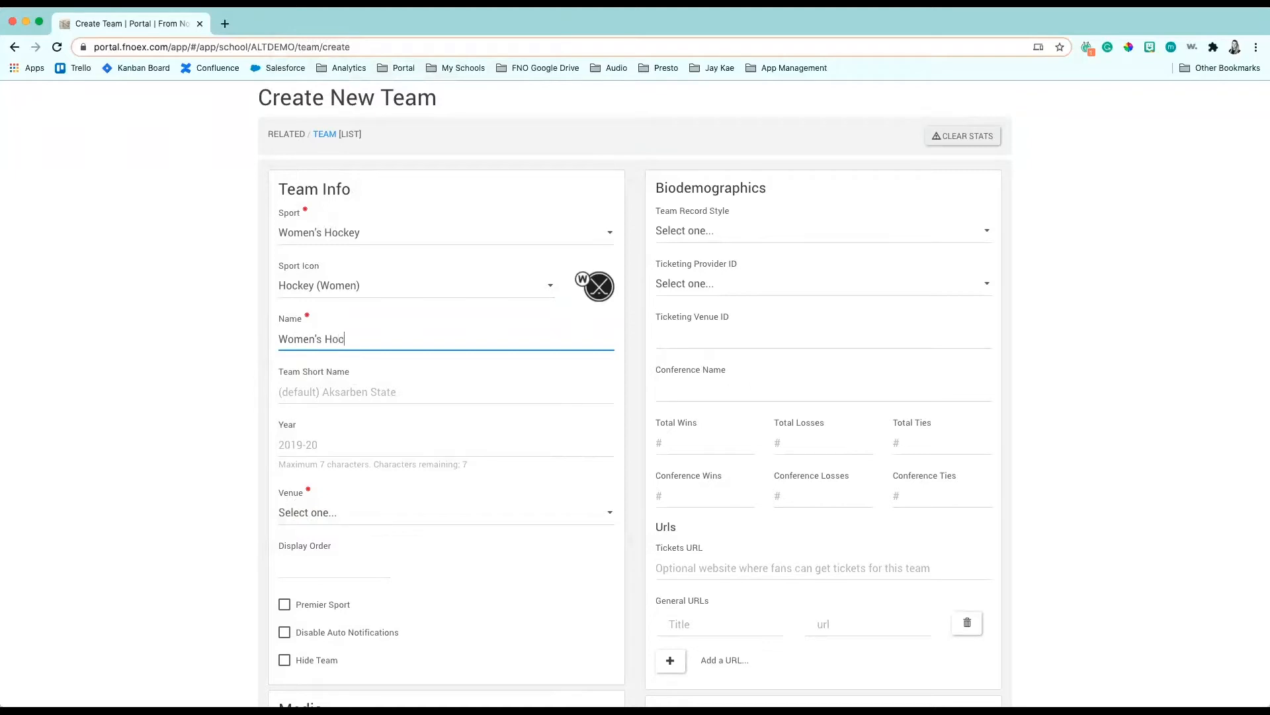
{"action": "type", "text": "key"}
{"action": "scroll", "coordinate": [291, 400], "scroll_direction": "up", "scroll_amount": 2}
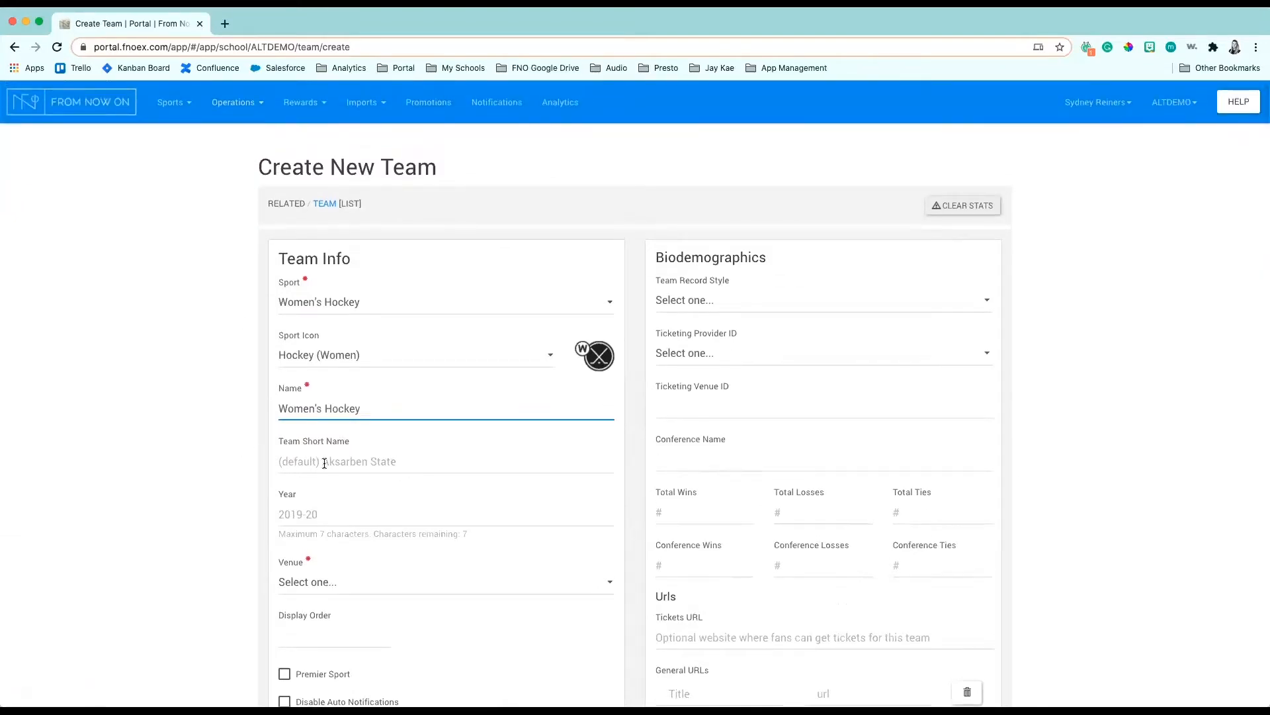
- Enter 2020-21 as the team's year and clear the field again
{"action": "scroll", "coordinate": [325, 464], "scroll_direction": "down", "scroll_amount": 2}
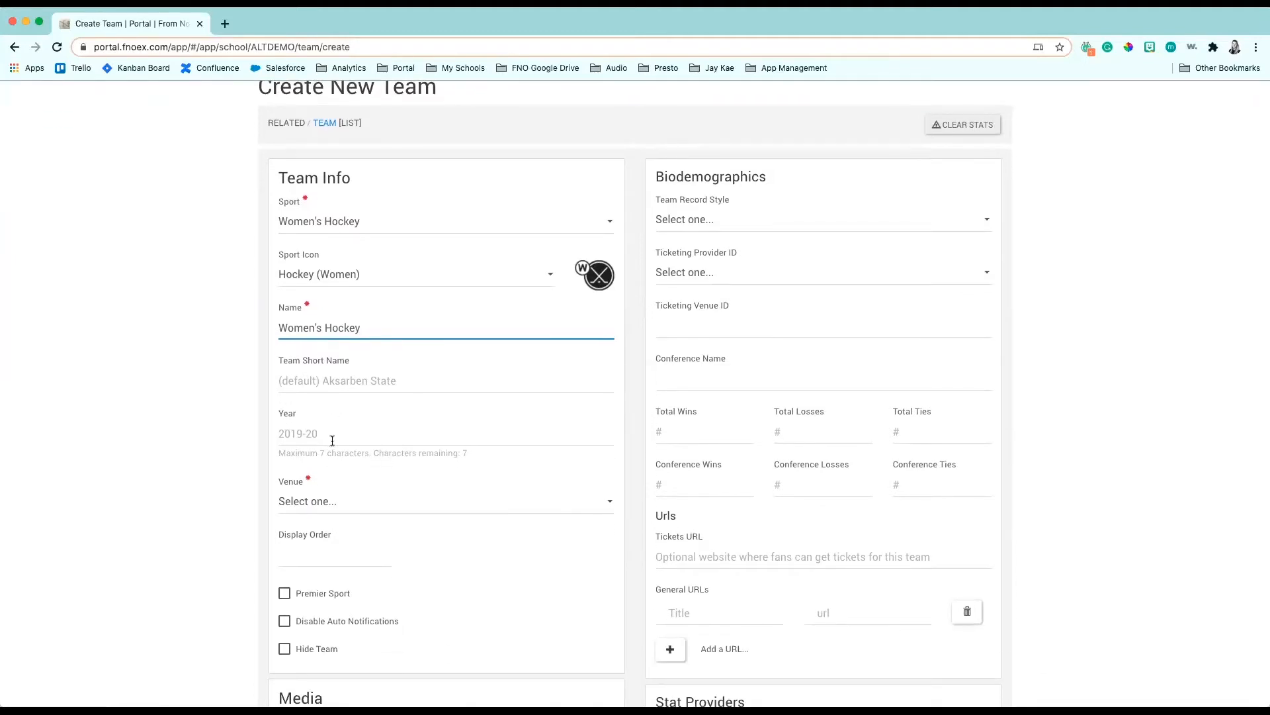
{"action": "scroll", "coordinate": [357, 448], "scroll_direction": "down", "scroll_amount": 1}
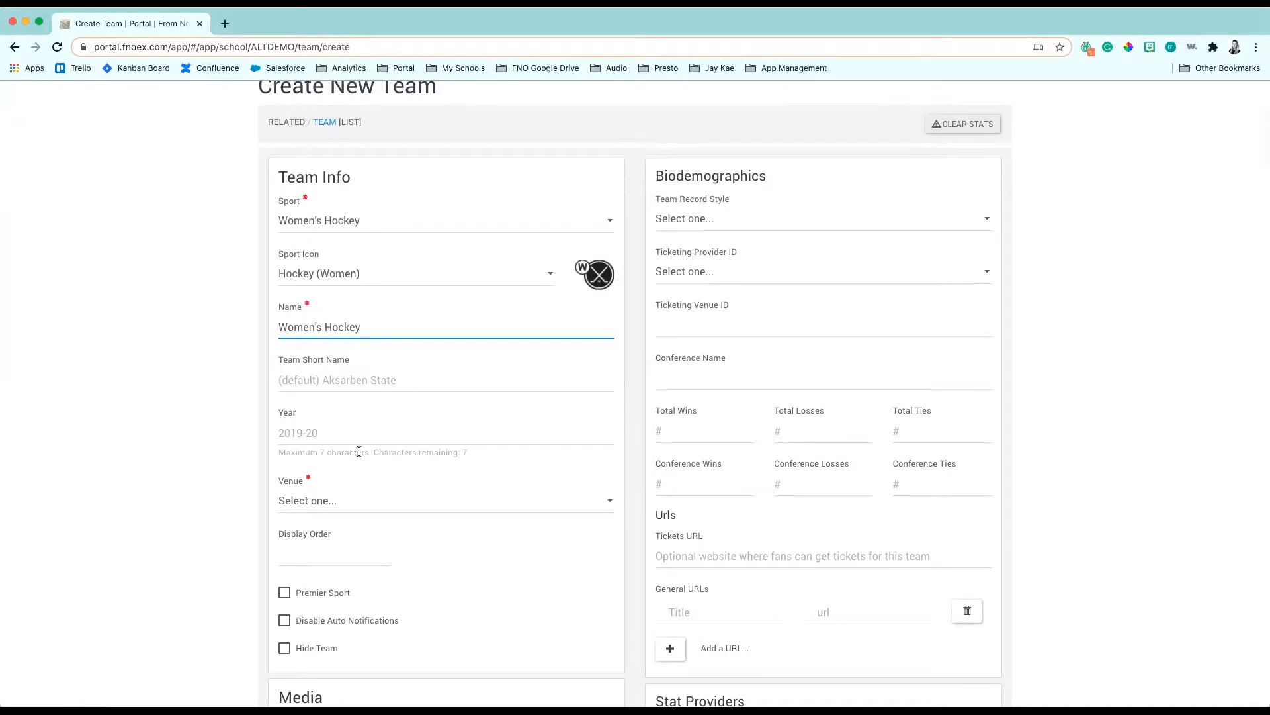
{"action": "scroll", "coordinate": [306, 435], "scroll_direction": "up", "scroll_amount": 1}
{"action": "left_click", "coordinate": [311, 440]}
{"action": "type", "text": "2020-21"}
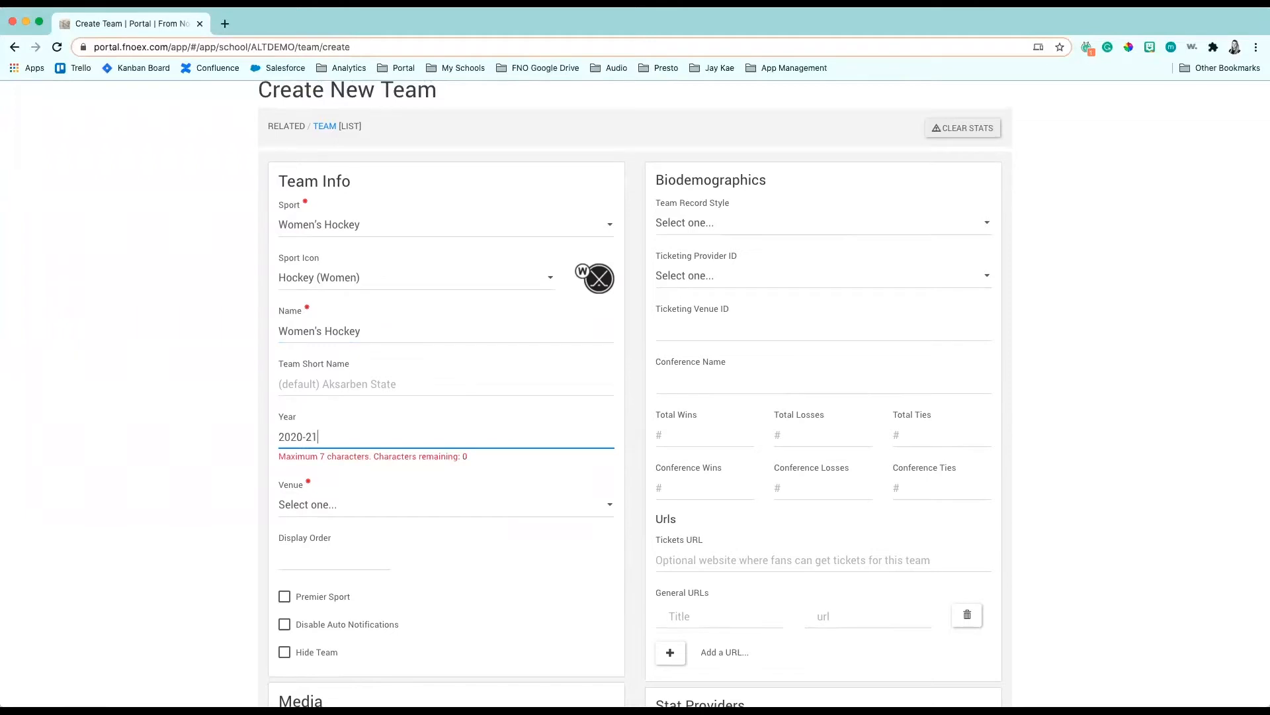
{"action": "key", "text": "super+a"}
{"action": "key", "text": "BackSpace"}
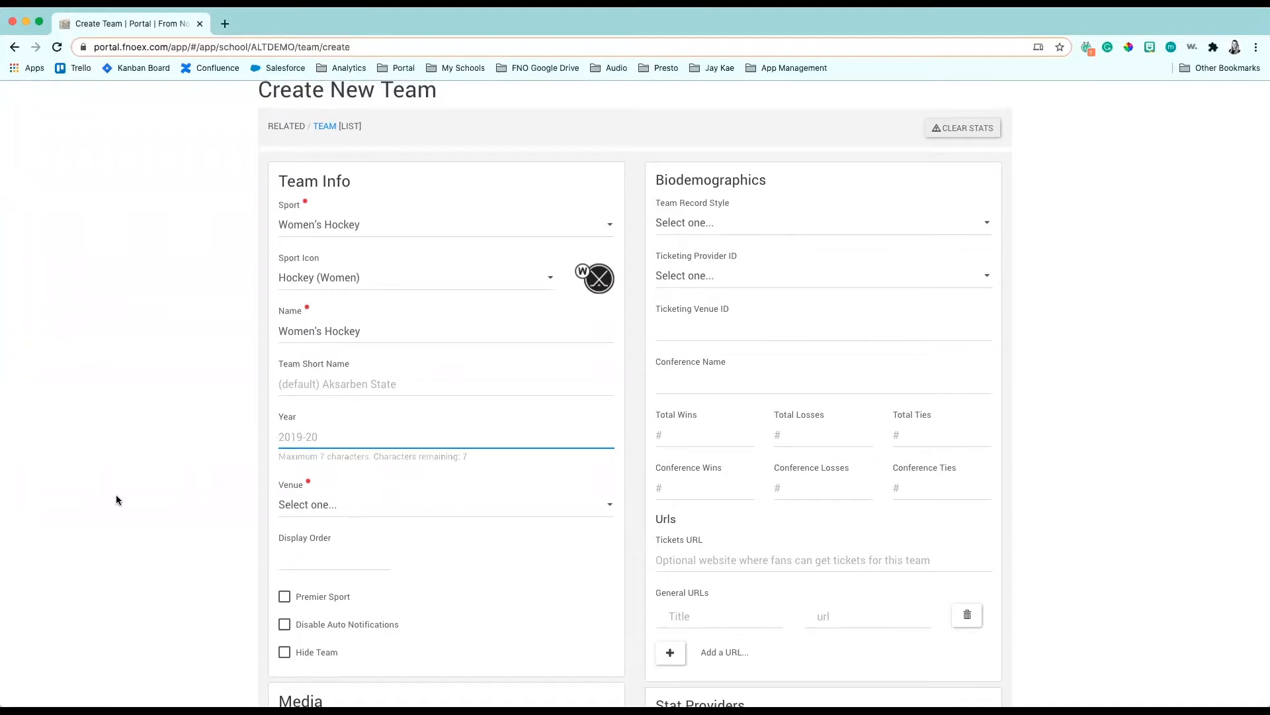
- Set the team's venue to Ice Complex and its display order to 6
{"action": "left_click", "coordinate": [287, 508]}
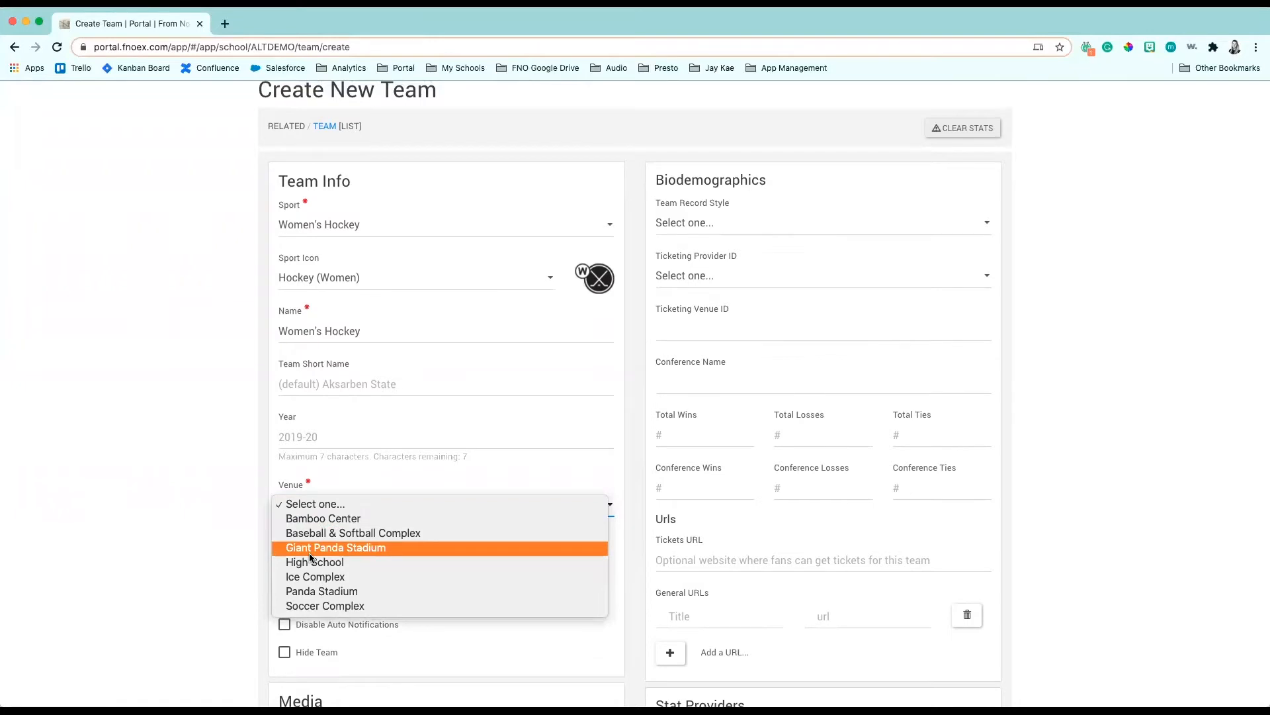
{"action": "left_click", "coordinate": [315, 577]}
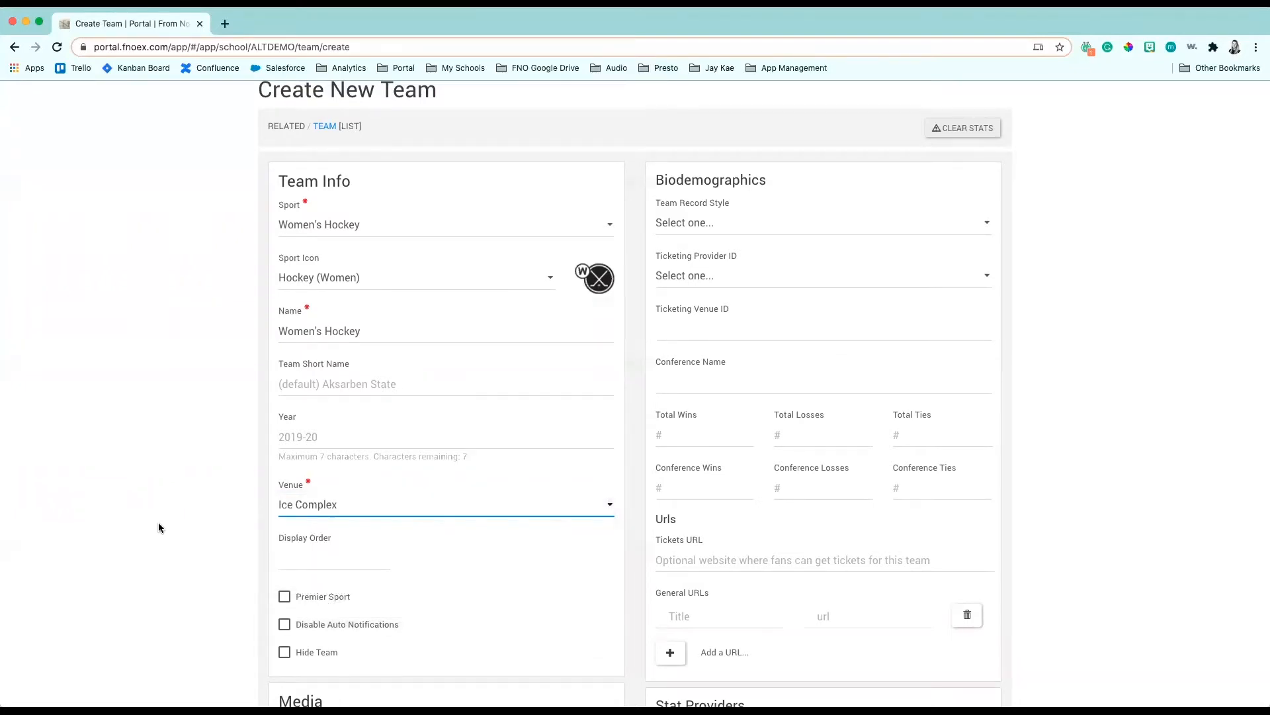
{"action": "scroll", "coordinate": [161, 522], "scroll_direction": "down", "scroll_amount": 2}
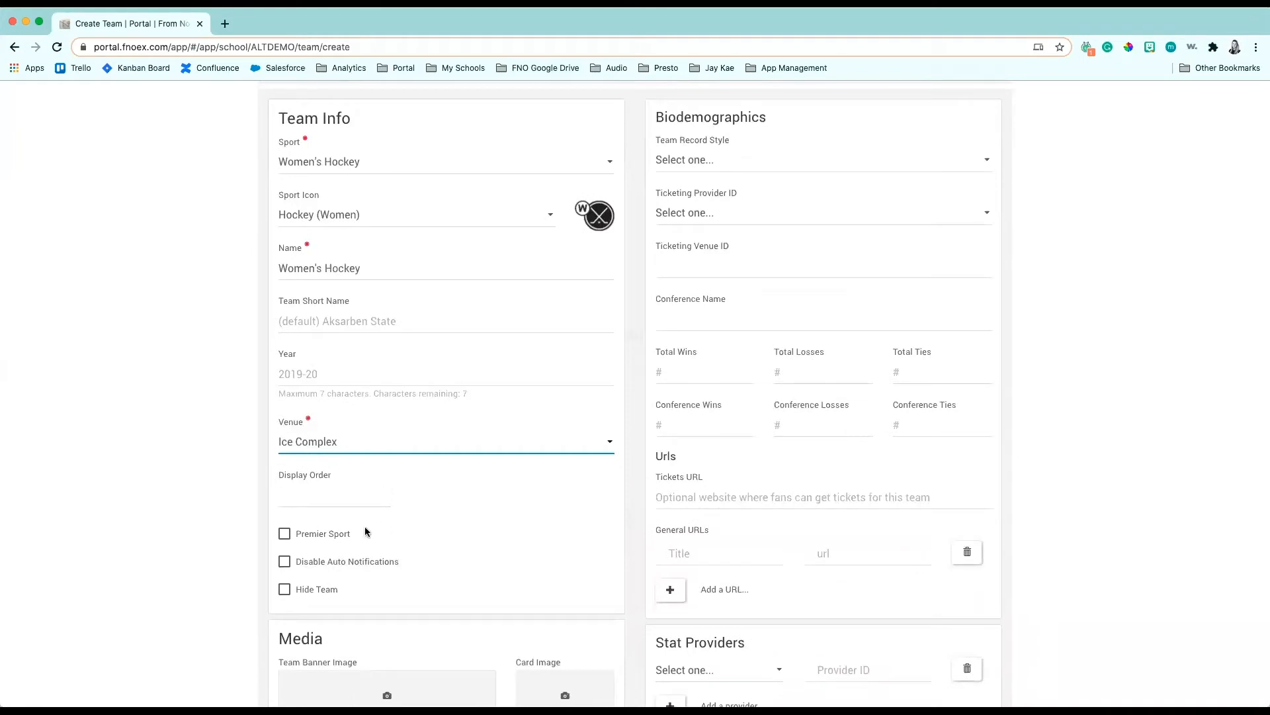
{"action": "left_click", "coordinate": [317, 493]}
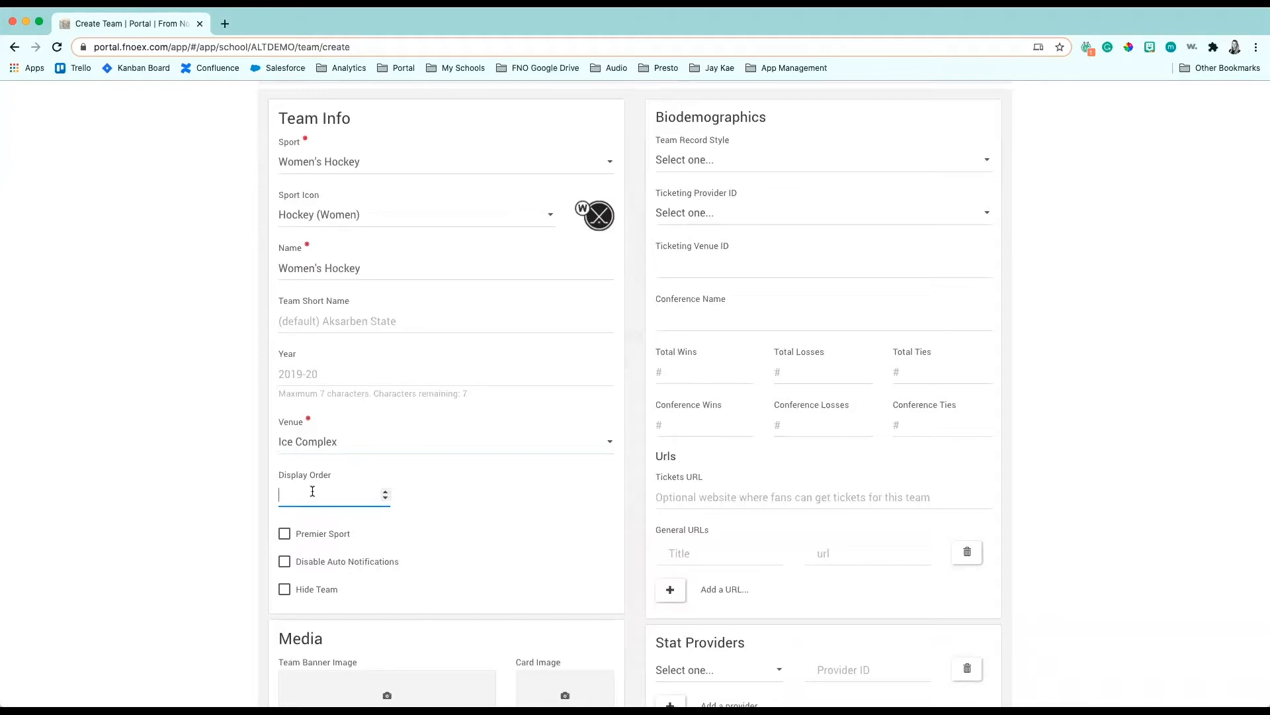
{"action": "type", "text": "6"}
{"action": "scroll", "coordinate": [340, 481], "scroll_direction": "up", "scroll_amount": 1}
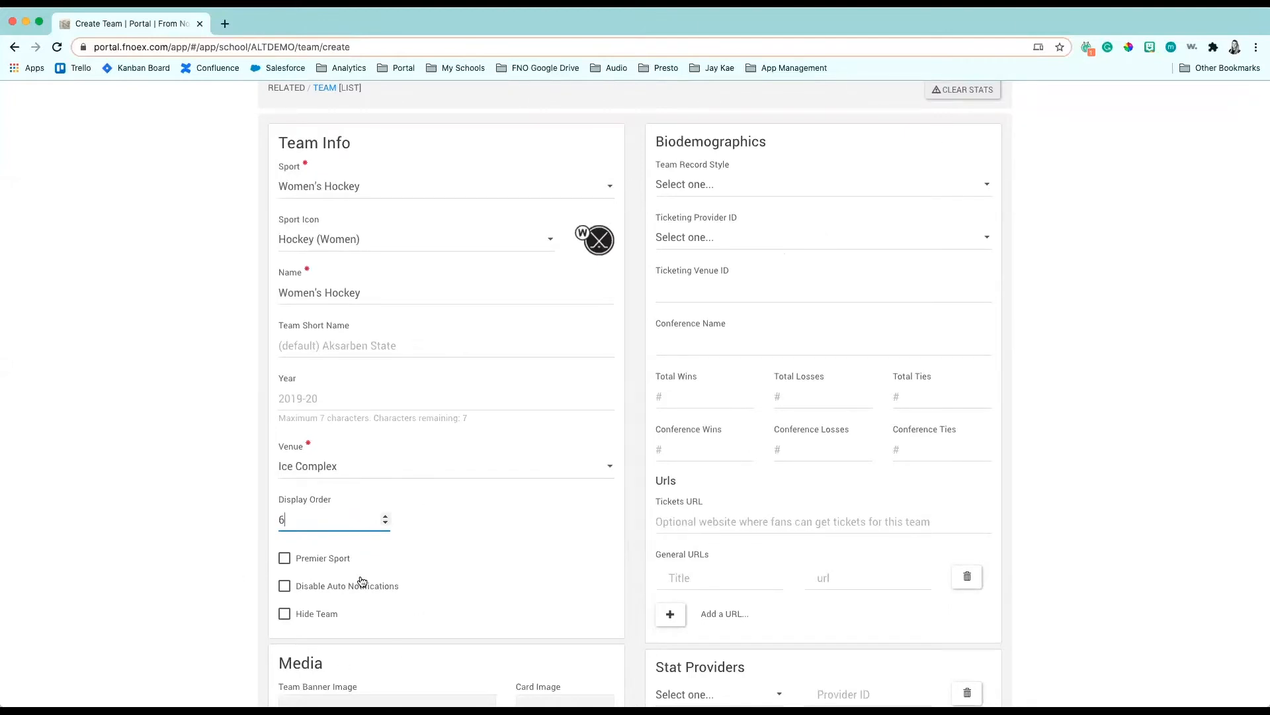
- Set the team record style to Win-Loss-NonZeroTies and the conference name to "Heartland Athletic"
{"action": "left_click", "coordinate": [726, 185]}
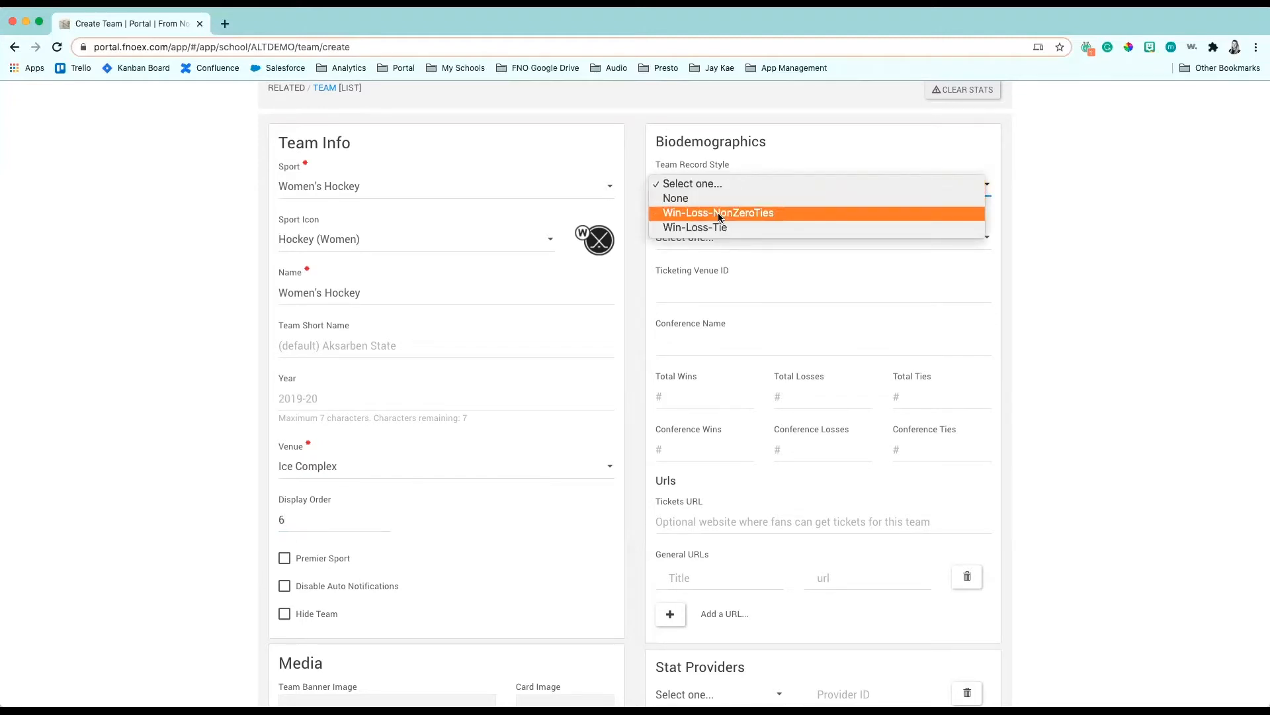
{"action": "left_click", "coordinate": [720, 215]}
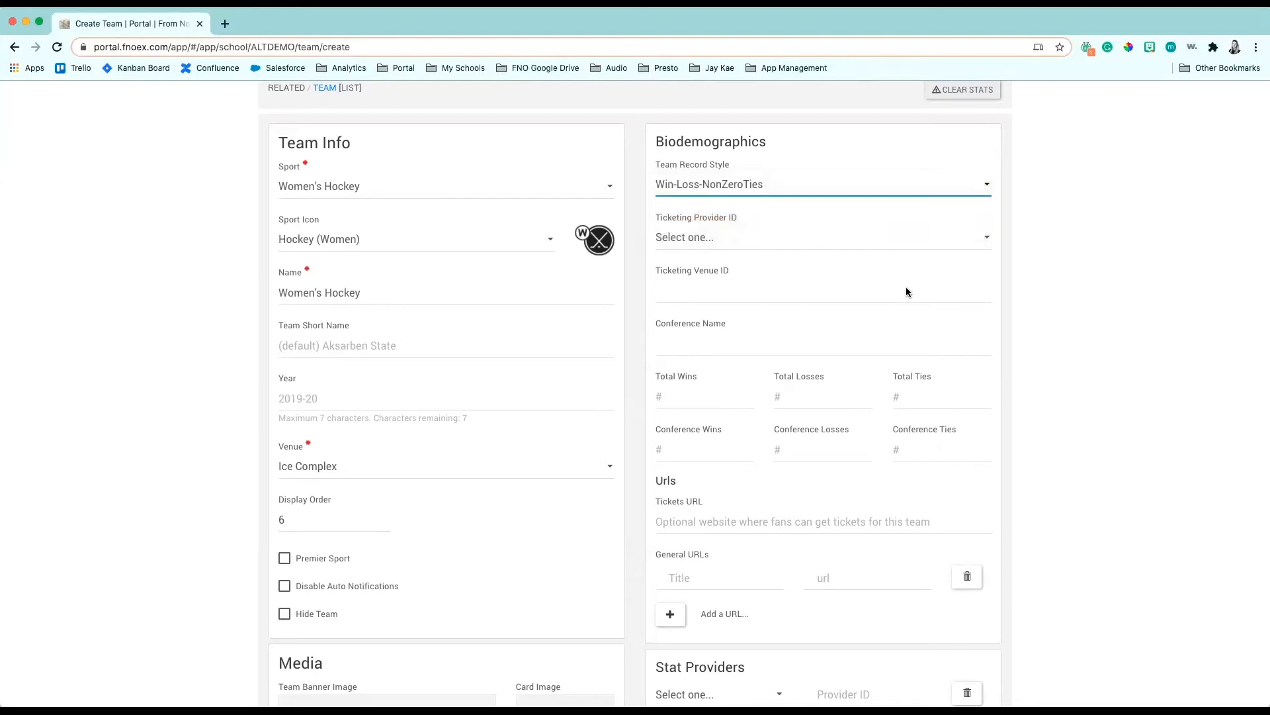
{"action": "scroll", "coordinate": [868, 283], "scroll_direction": "down", "scroll_amount": 1}
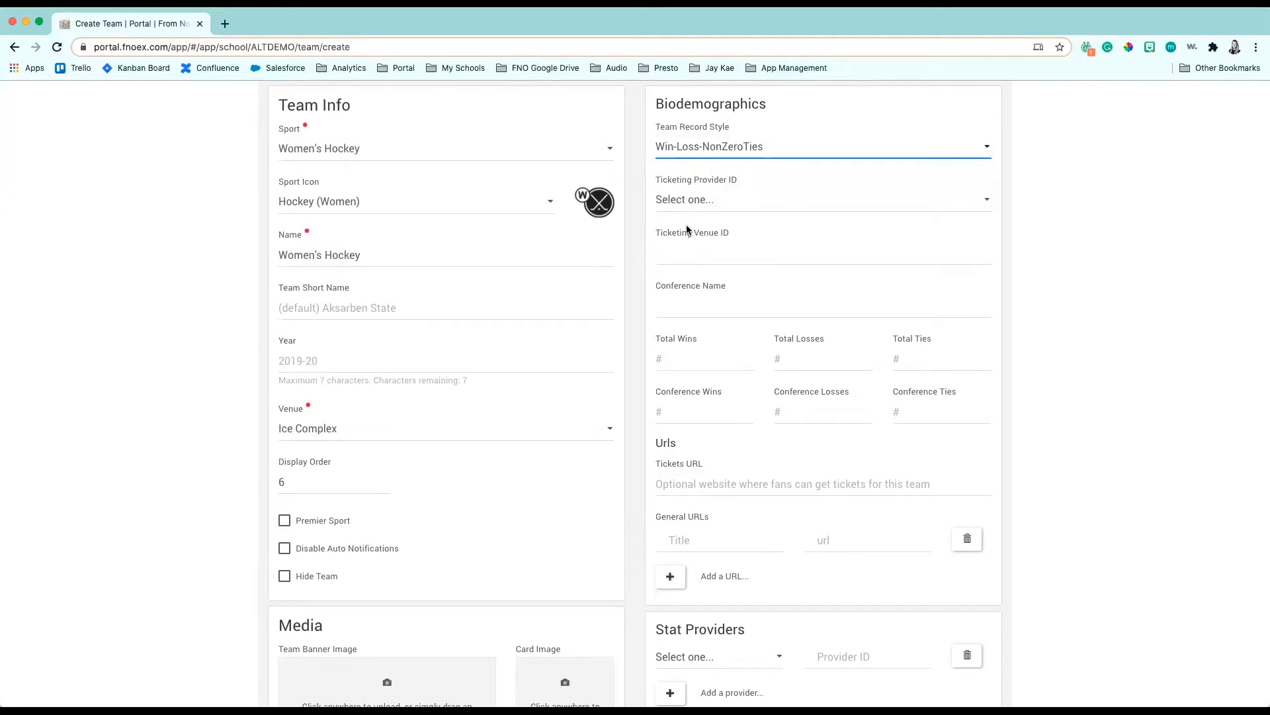
{"action": "left_click", "coordinate": [684, 309]}
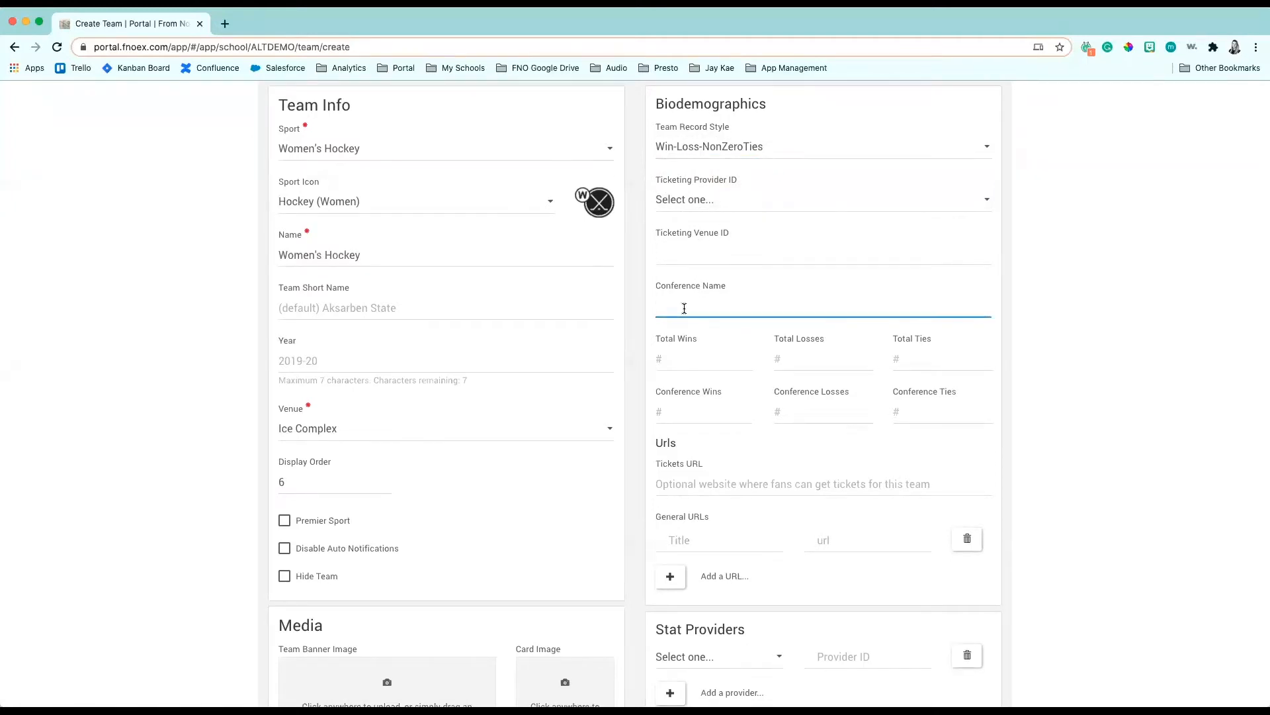
{"action": "type", "text": "Heartland Athletic"}
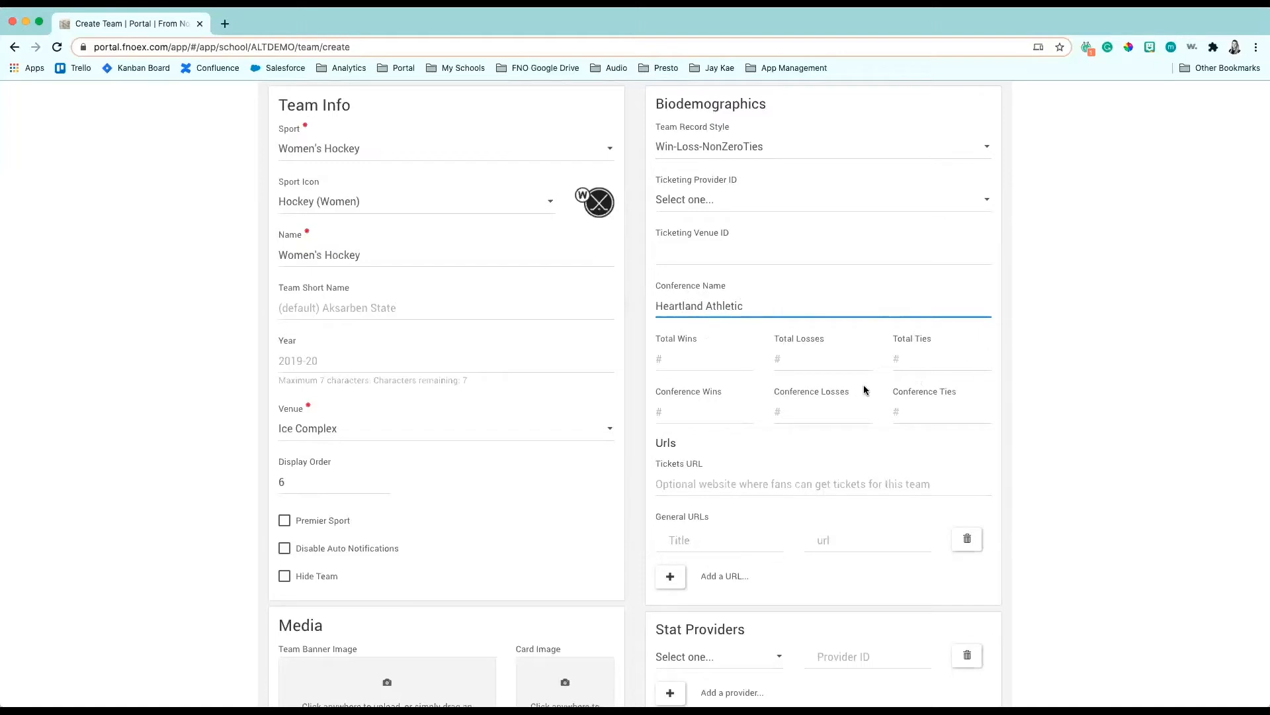
- Review the tickets and general URL fields, and the available sport and team record style options
{"action": "scroll", "coordinate": [815, 395], "scroll_direction": "down", "scroll_amount": 3}
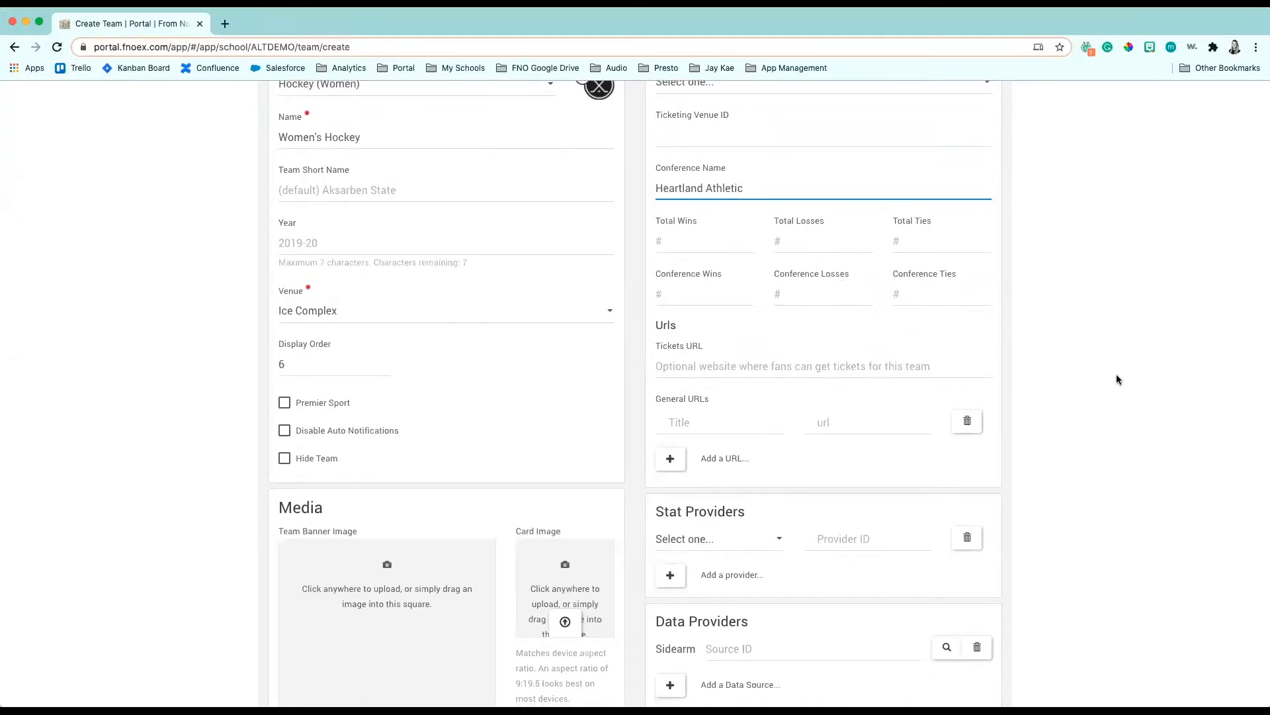
{"action": "scroll", "coordinate": [1117, 379], "scroll_direction": "down", "scroll_amount": 1}
{"action": "left_click", "coordinate": [734, 298]}
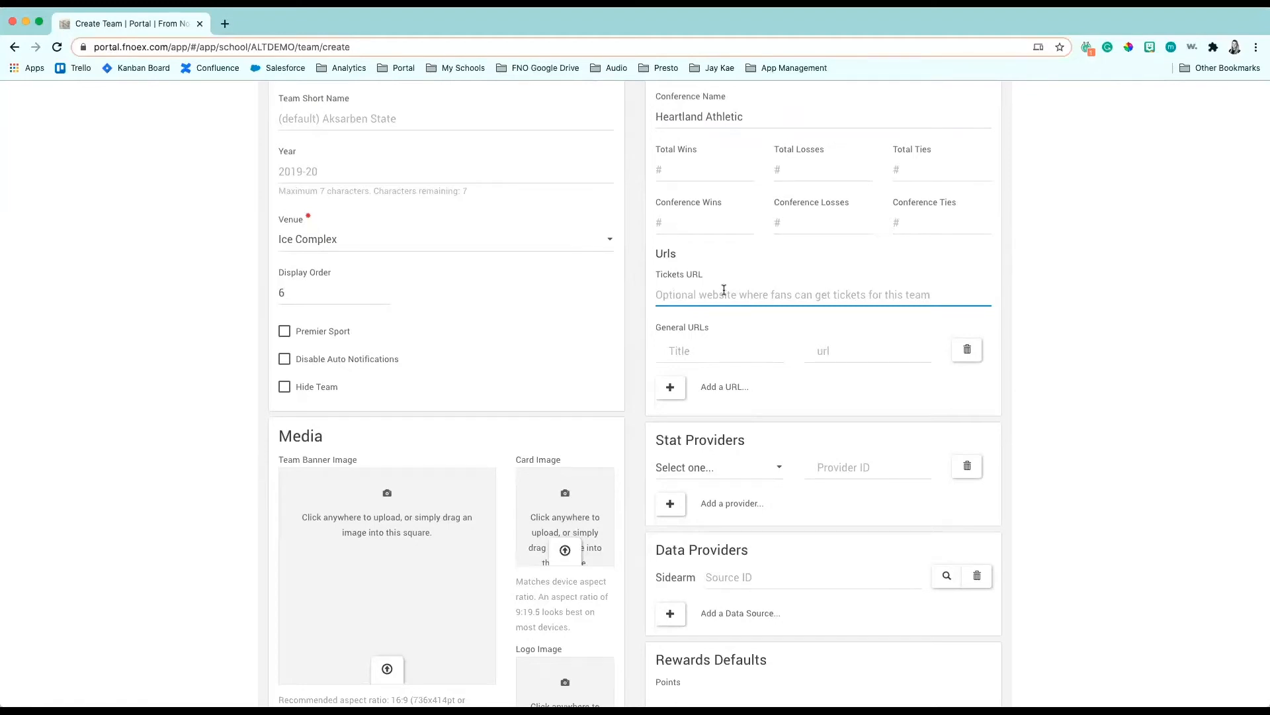
{"action": "scroll", "coordinate": [724, 289], "scroll_direction": "down", "scroll_amount": 2}
{"action": "left_click", "coordinate": [704, 289]}
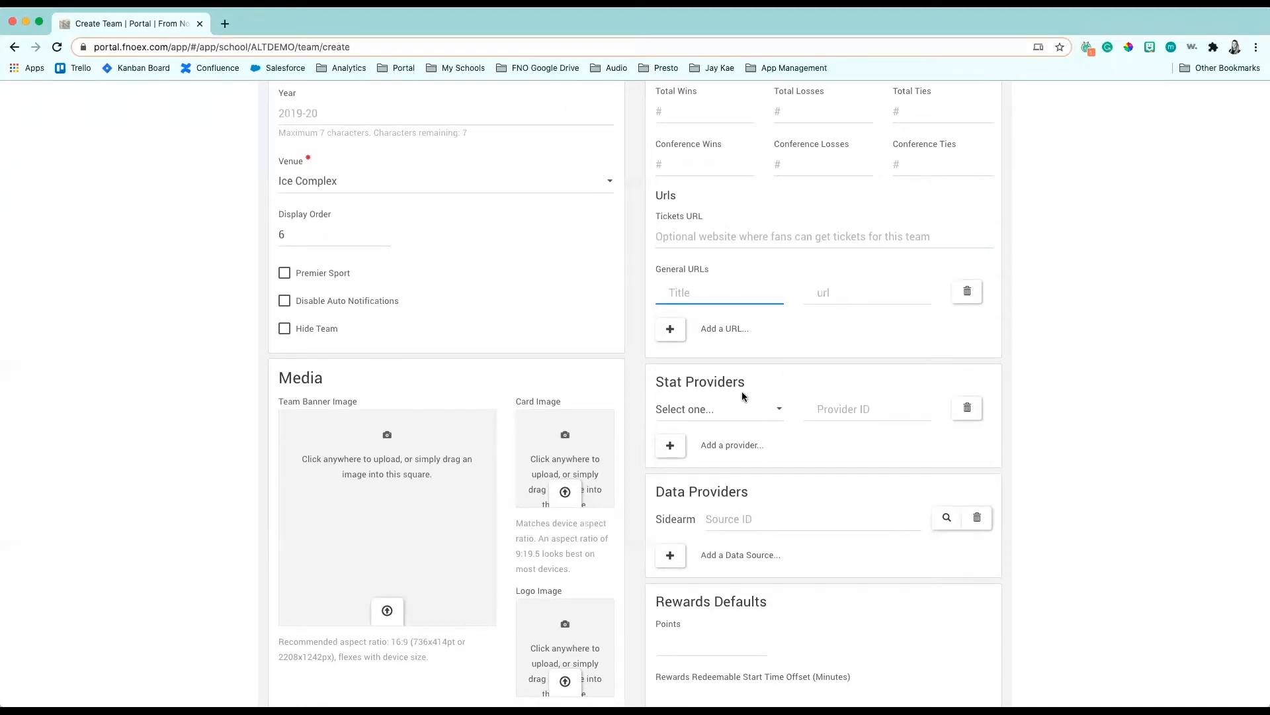
{"action": "scroll", "coordinate": [742, 414], "scroll_direction": "down", "scroll_amount": 2}
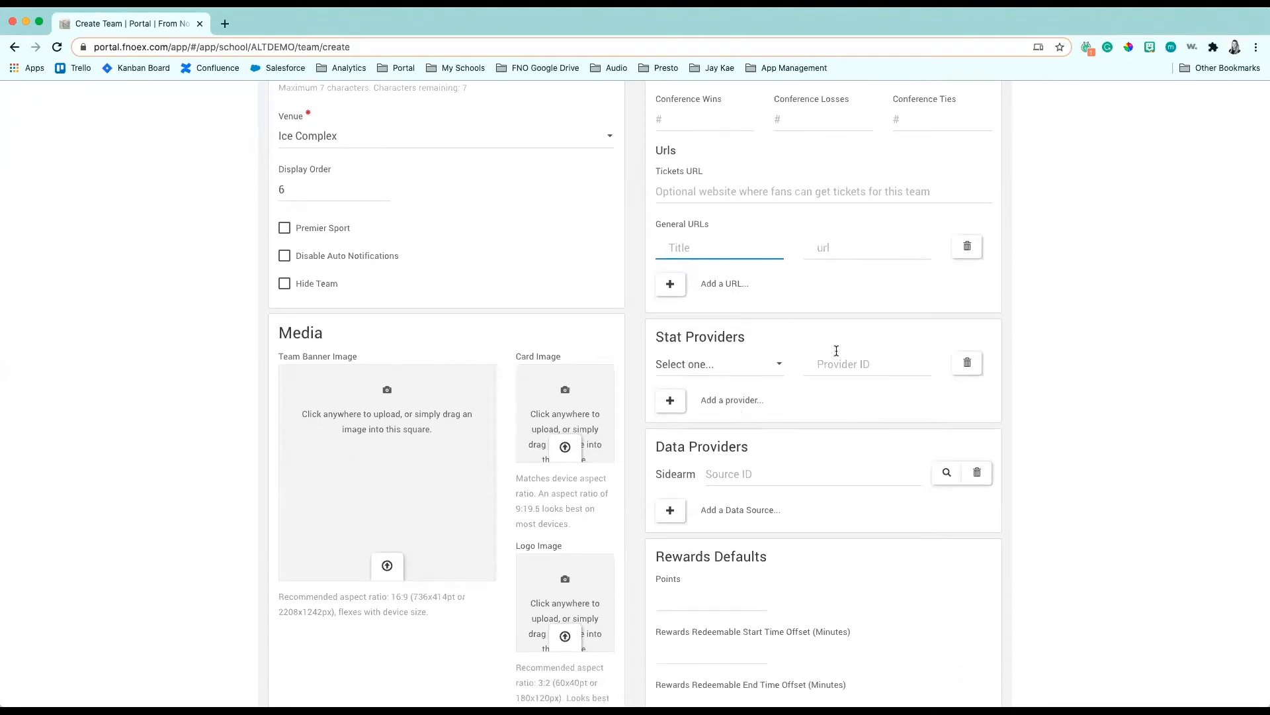
{"action": "scroll", "coordinate": [657, 324], "scroll_direction": "up", "scroll_amount": 10}
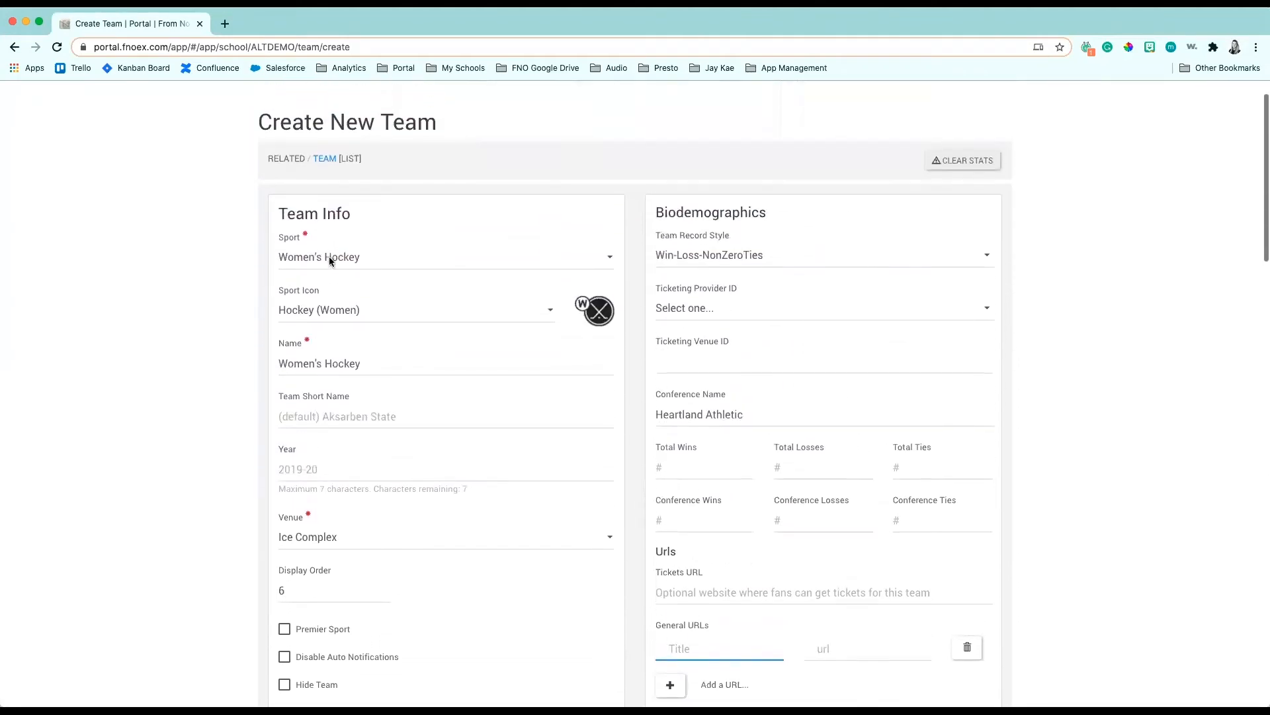
{"action": "left_click", "coordinate": [330, 256]}
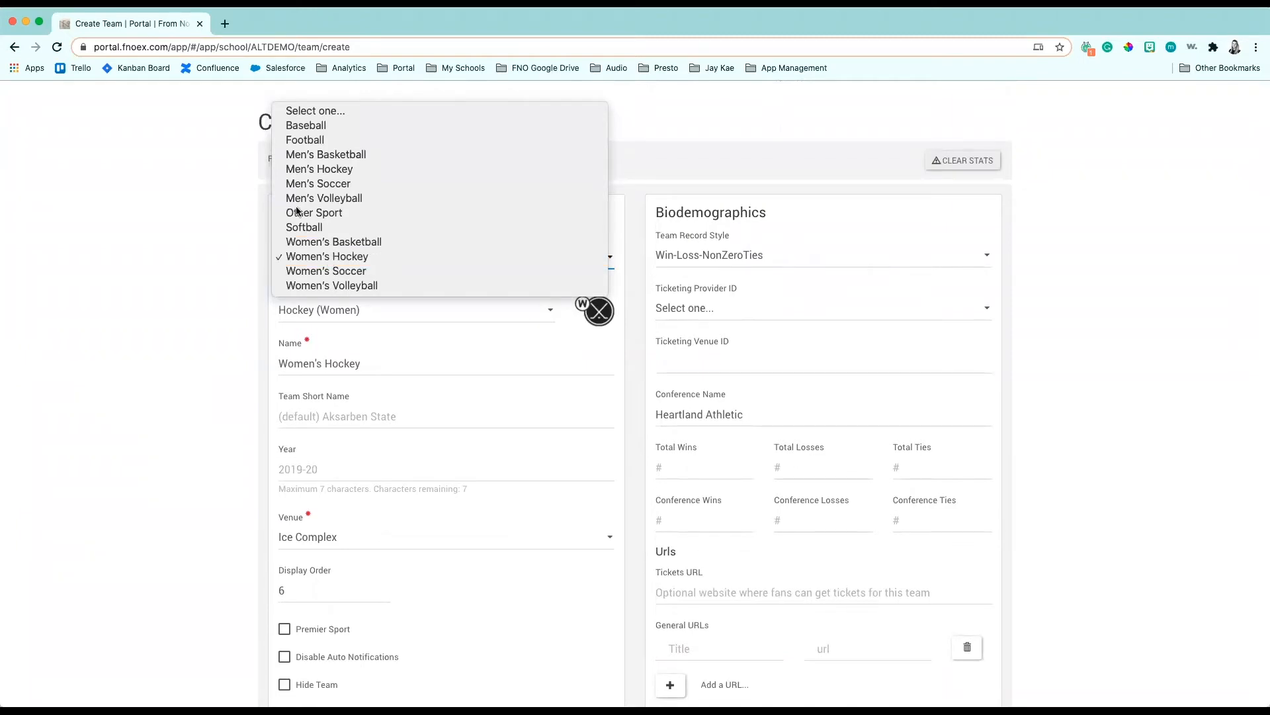
{"action": "left_click", "coordinate": [182, 225]}
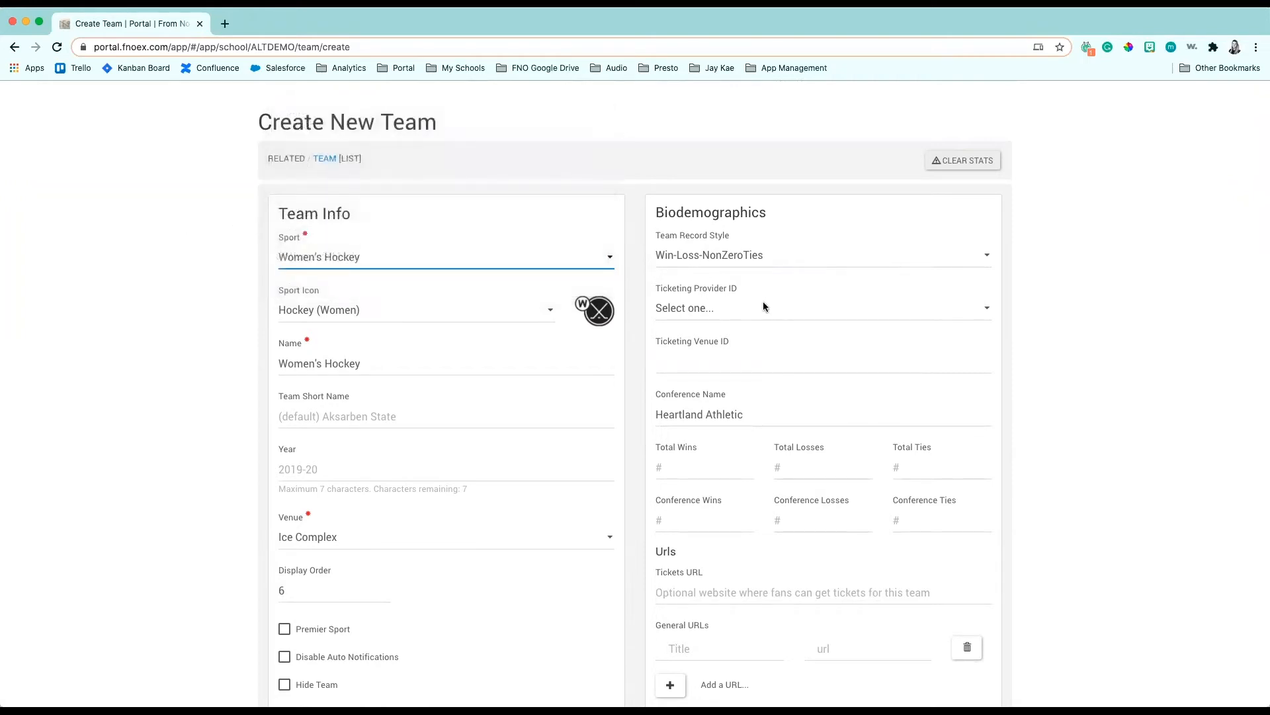
{"action": "left_click", "coordinate": [718, 256]}
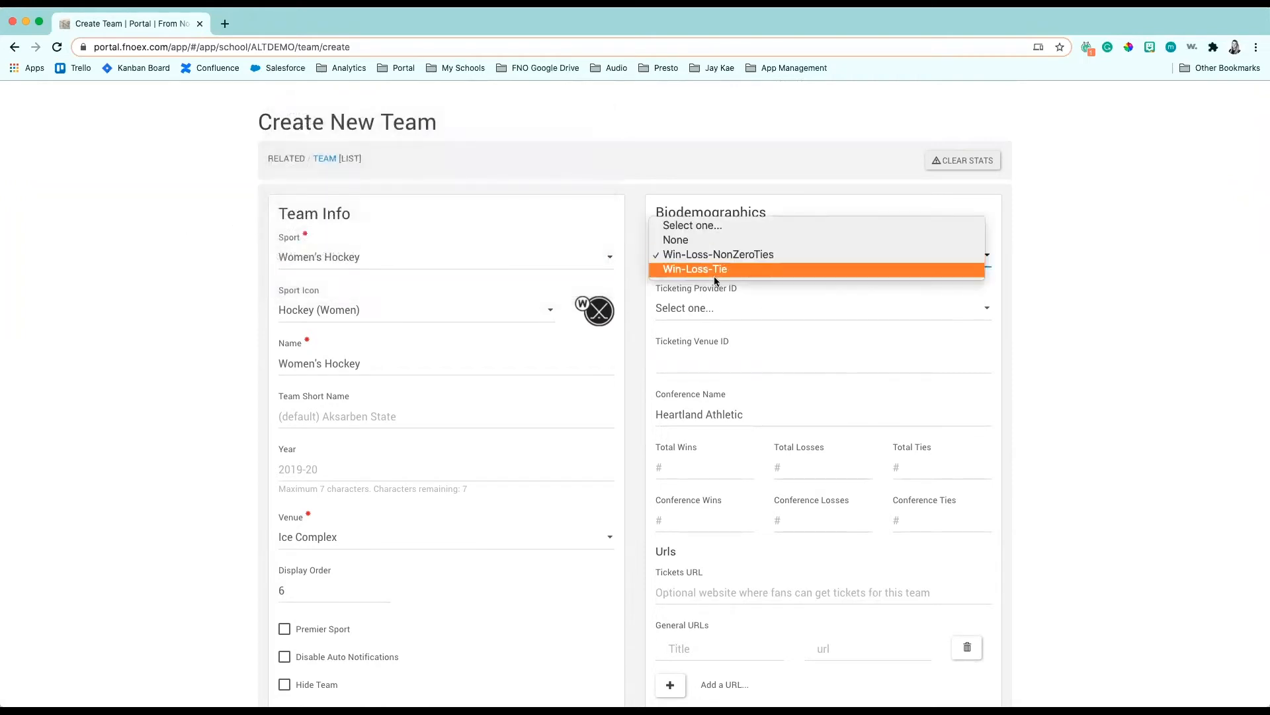
{"action": "left_click", "coordinate": [262, 260]}
- Select StatCrew as the team's stat provider
{"action": "scroll", "coordinate": [870, 494], "scroll_direction": "down", "scroll_amount": 6}
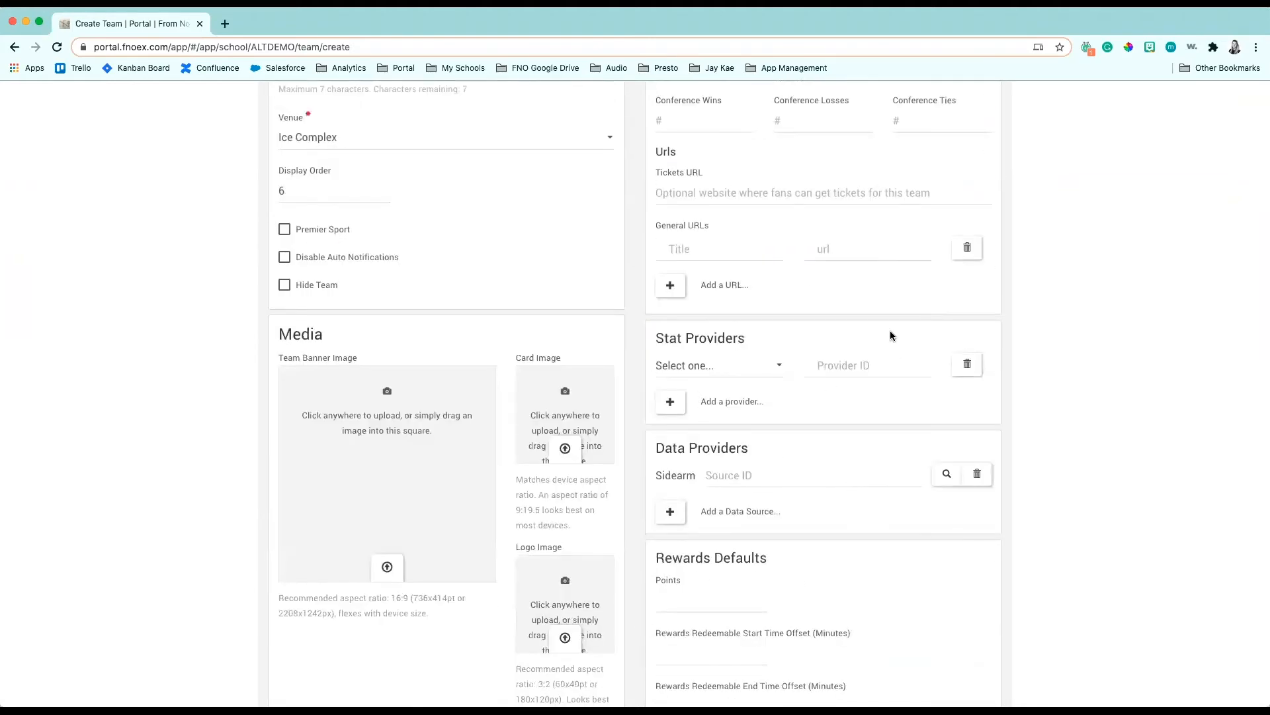
{"action": "scroll", "coordinate": [891, 334], "scroll_direction": "up", "scroll_amount": 6}
{"action": "scroll", "coordinate": [891, 332], "scroll_direction": "down", "scroll_amount": 3}
{"action": "scroll", "coordinate": [900, 363], "scroll_direction": "down", "scroll_amount": 5}
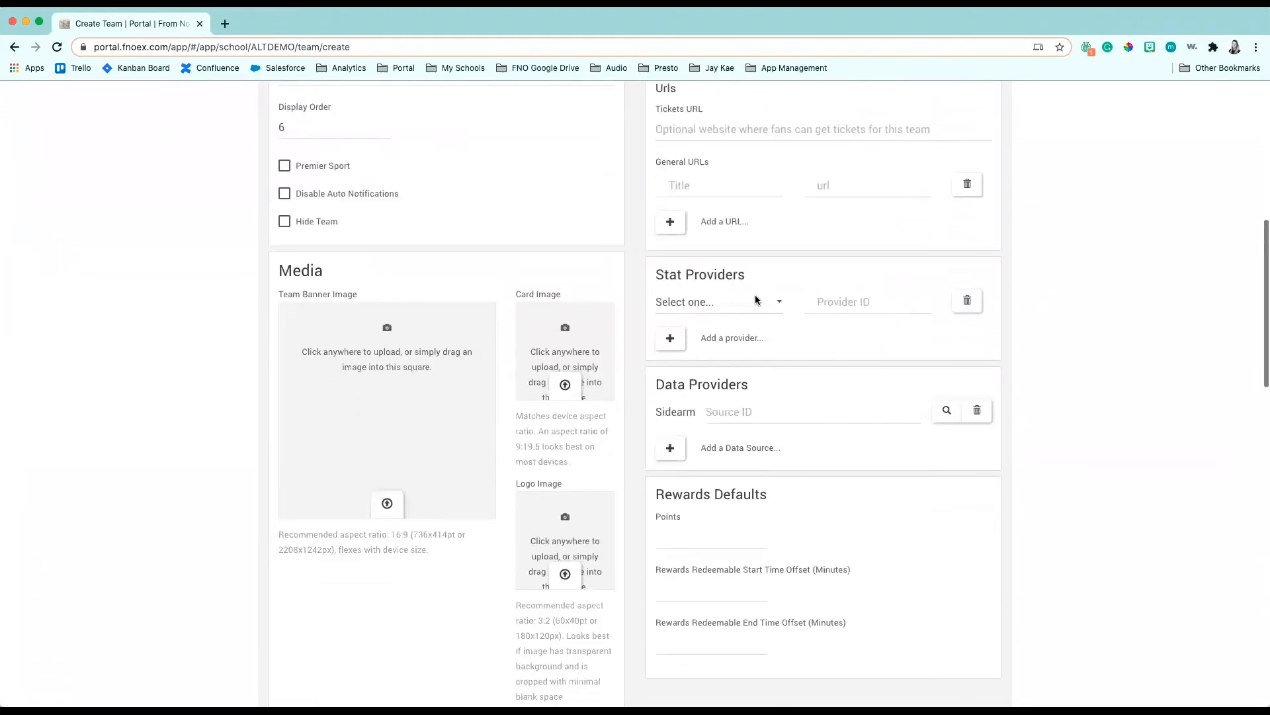
{"action": "left_click", "coordinate": [717, 301]}
{"action": "left_click", "coordinate": [705, 375]}
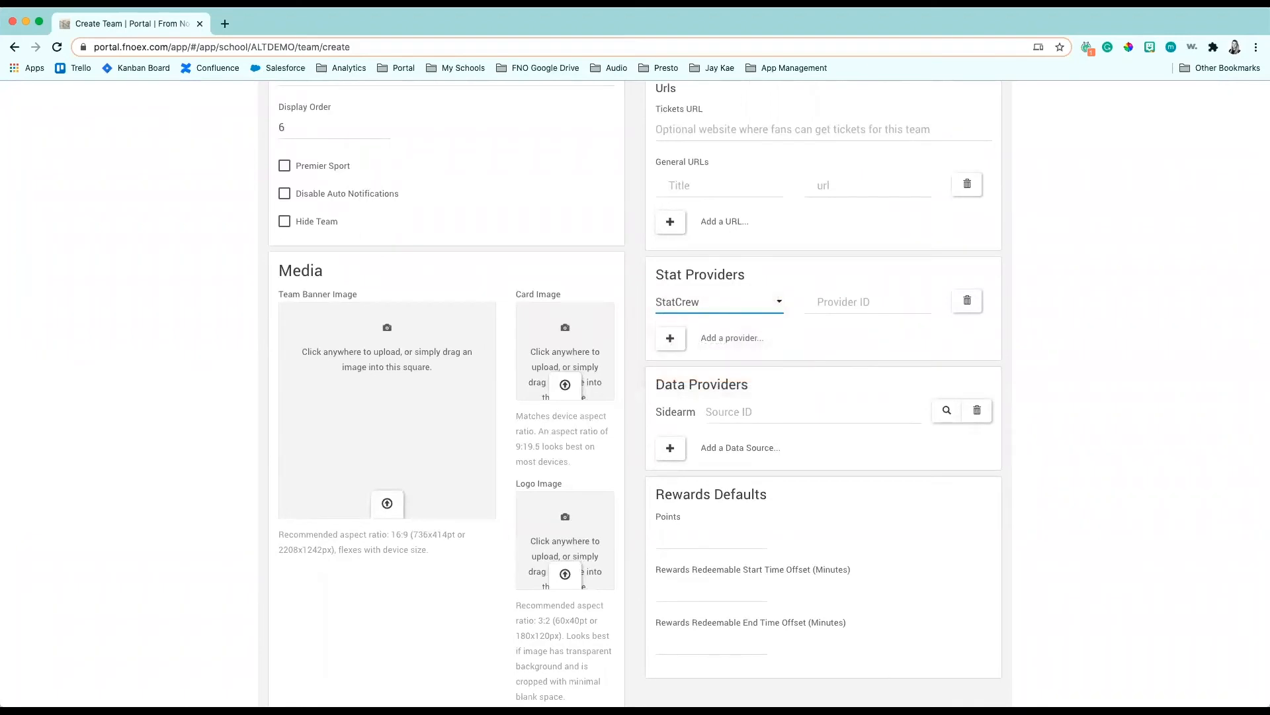
{"action": "left_click", "coordinate": [68, 694]}
{"action": "left_click", "coordinate": [541, 422]}
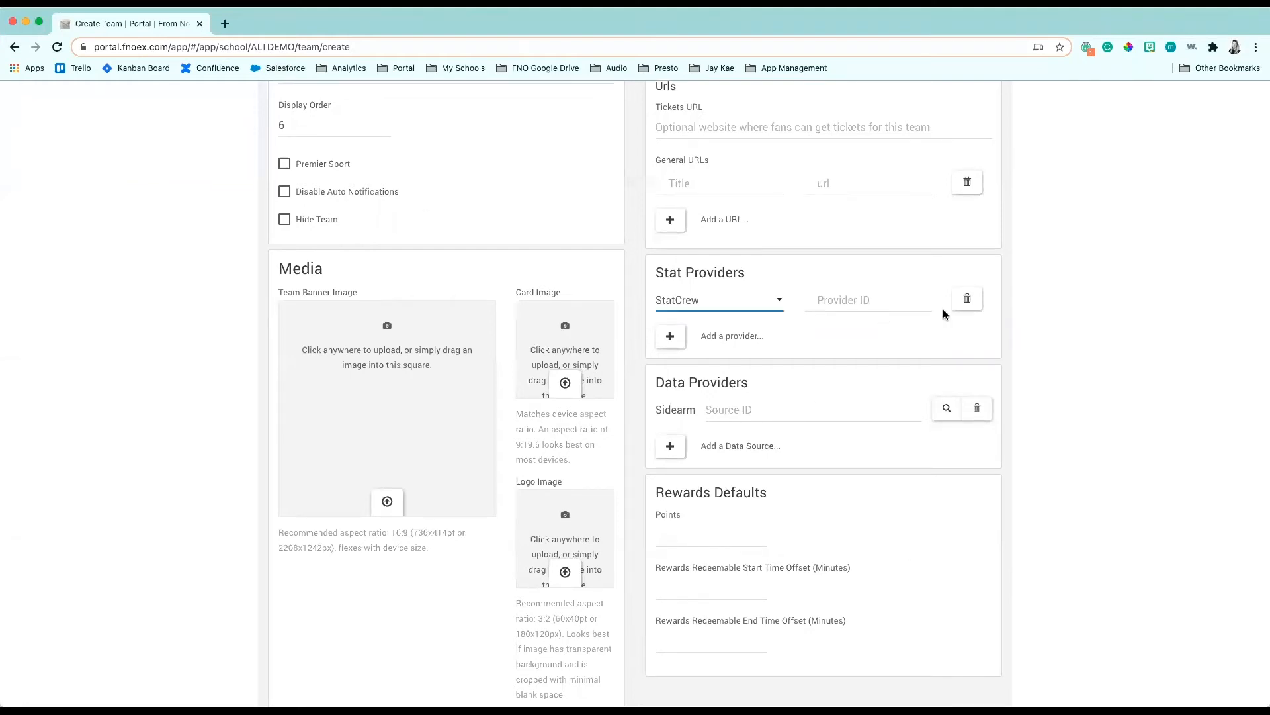
- Enter EVAN as the provider ID for the StatCrew stat provider
{"action": "left_click", "coordinate": [884, 299]}
{"action": "type", "text": "0"}
{"action": "key", "text": "BackSpace"}
{"action": "type", "text": "EVAN"}
{"action": "scroll", "coordinate": [684, 242], "scroll_direction": "down", "scroll_amount": 2}
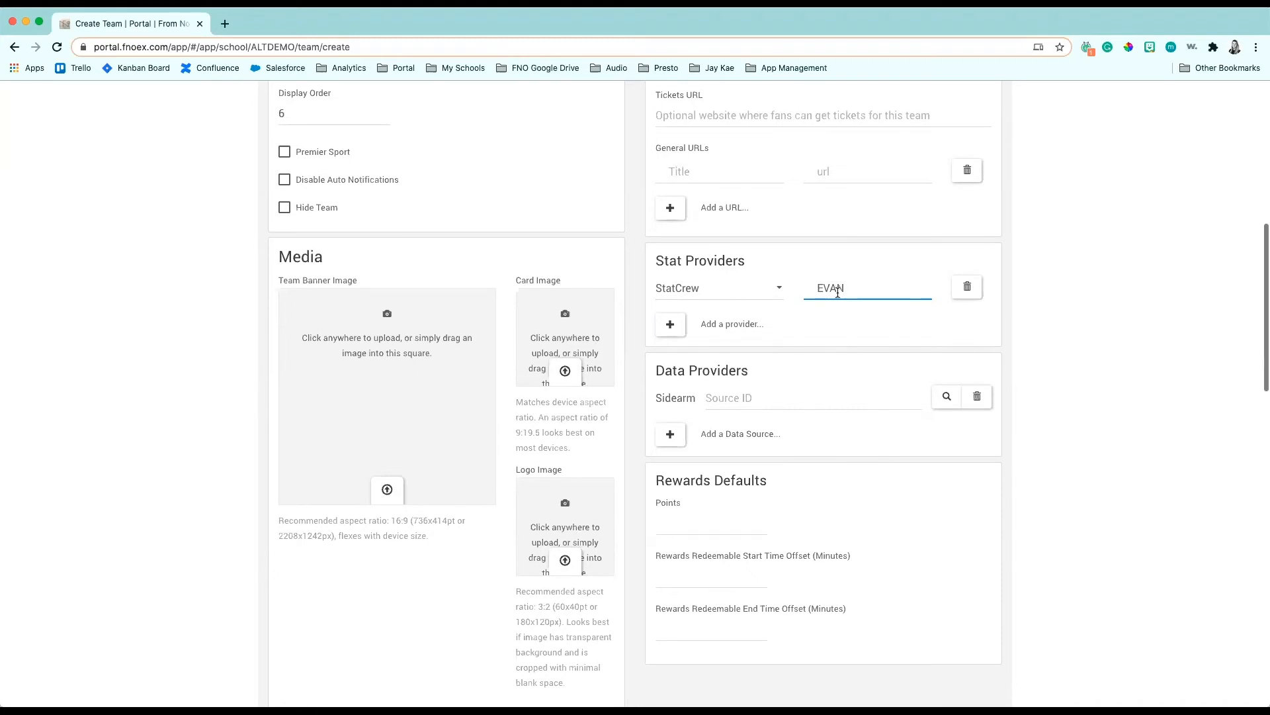
- Try adding a second stat provider set to Genius Sports, and delete that provider entry
{"action": "scroll", "coordinate": [671, 259], "scroll_direction": "down", "scroll_amount": 1}
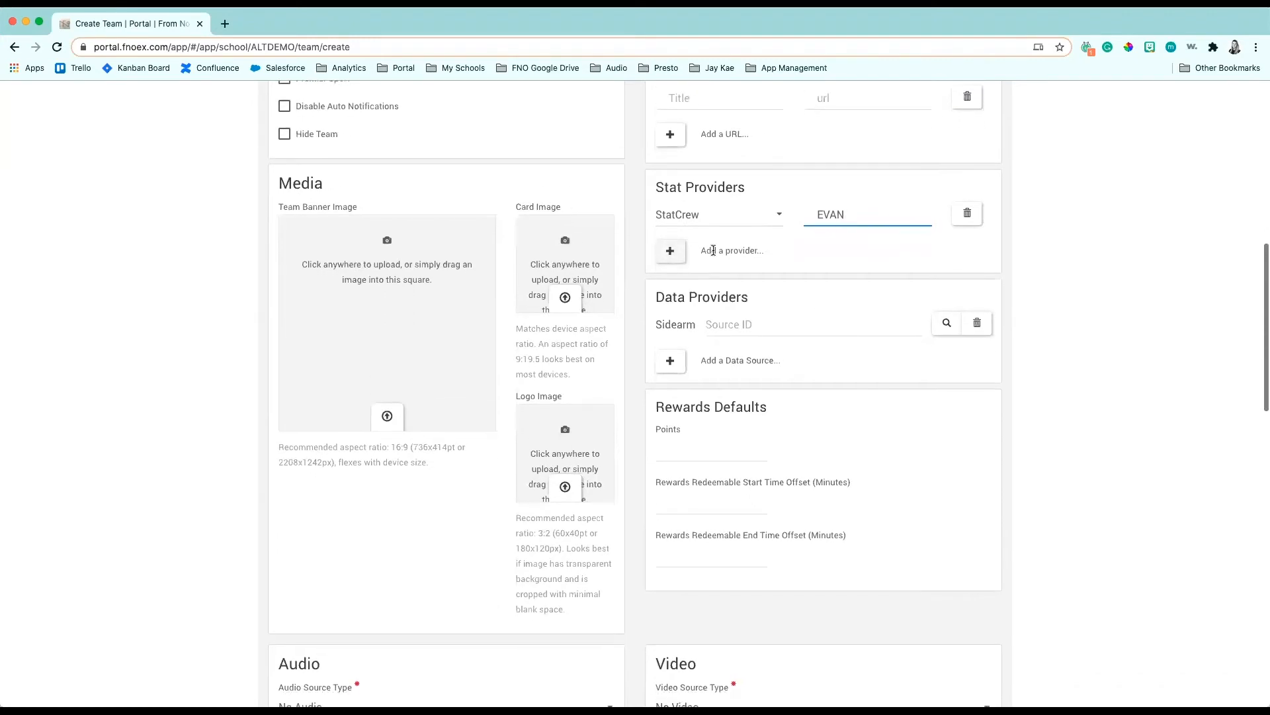
{"action": "left_click", "coordinate": [670, 251]}
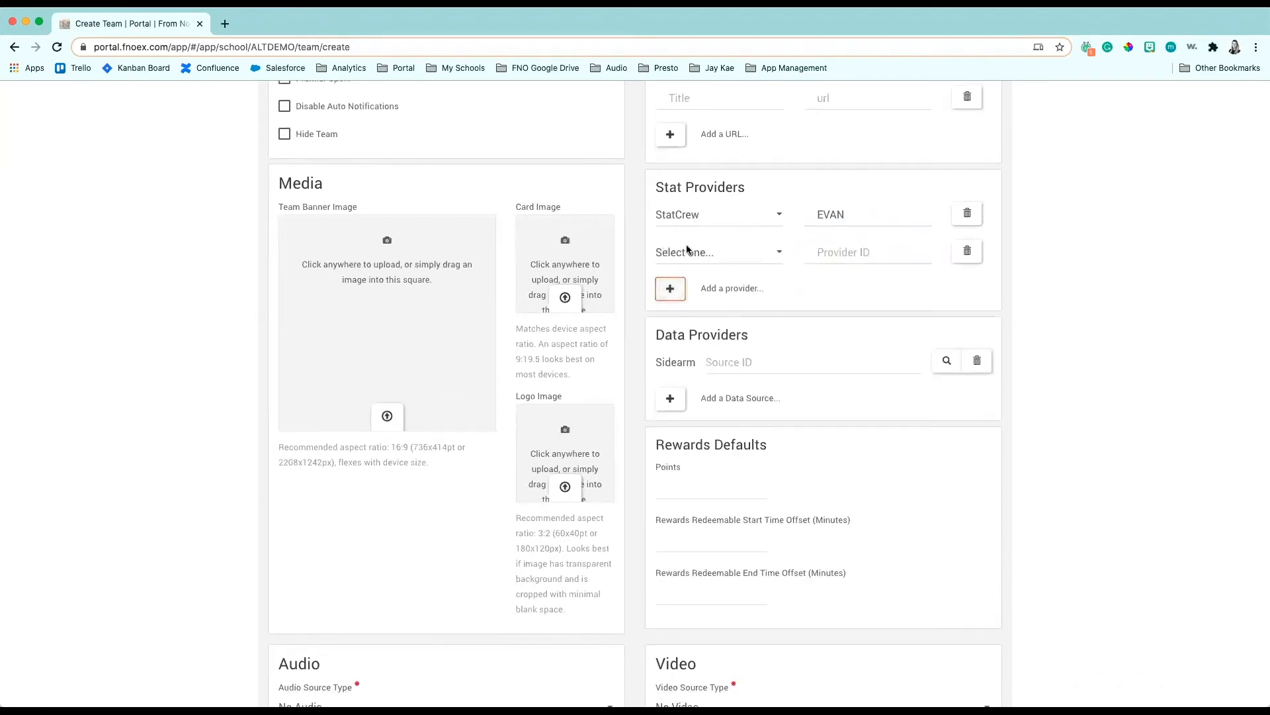
{"action": "left_click", "coordinate": [687, 252]}
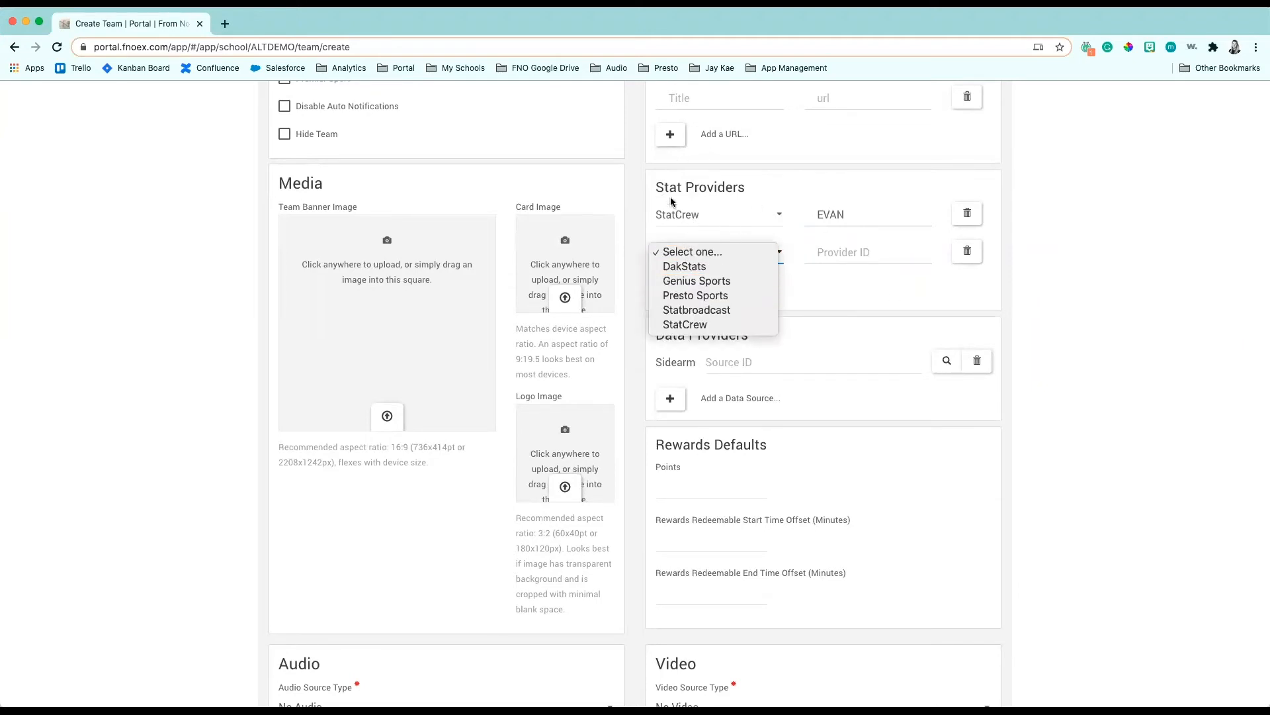
{"action": "left_click", "coordinate": [734, 282]}
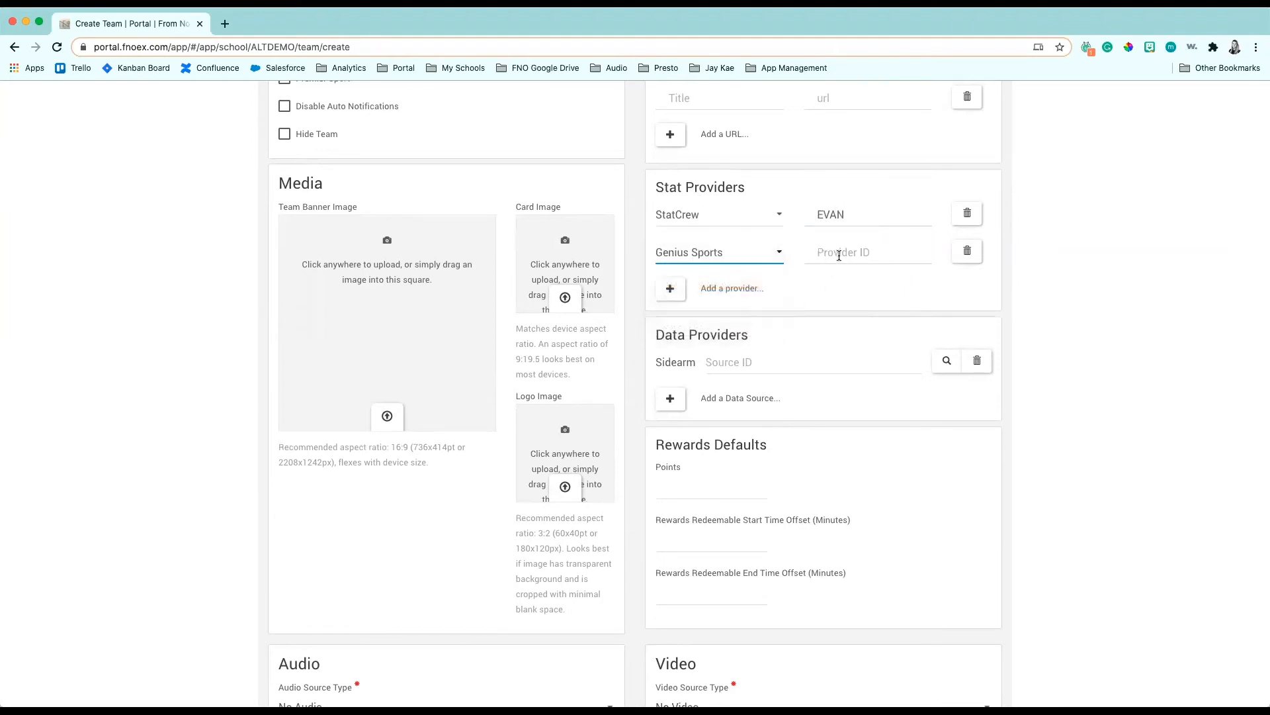
{"action": "left_click", "coordinate": [971, 257]}
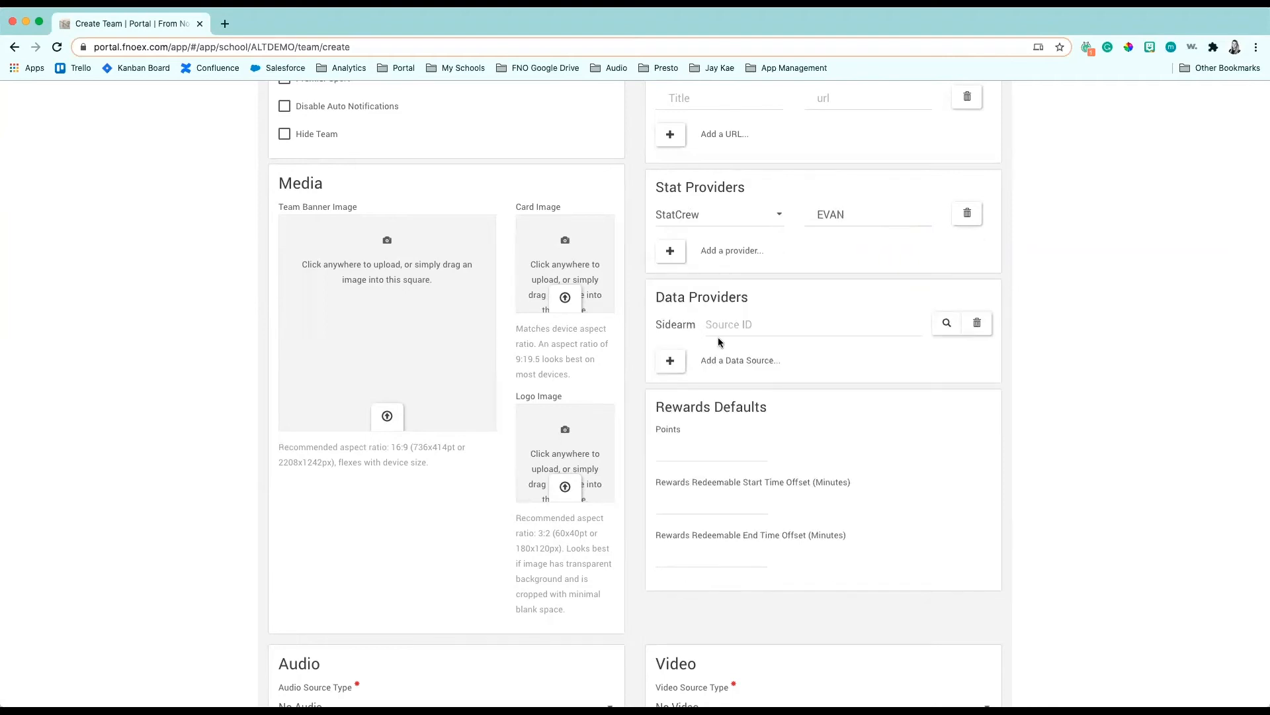
- Upload placeholder images for the team's card image and team banner image
{"action": "scroll", "coordinate": [720, 342], "scroll_direction": "down", "scroll_amount": 1}
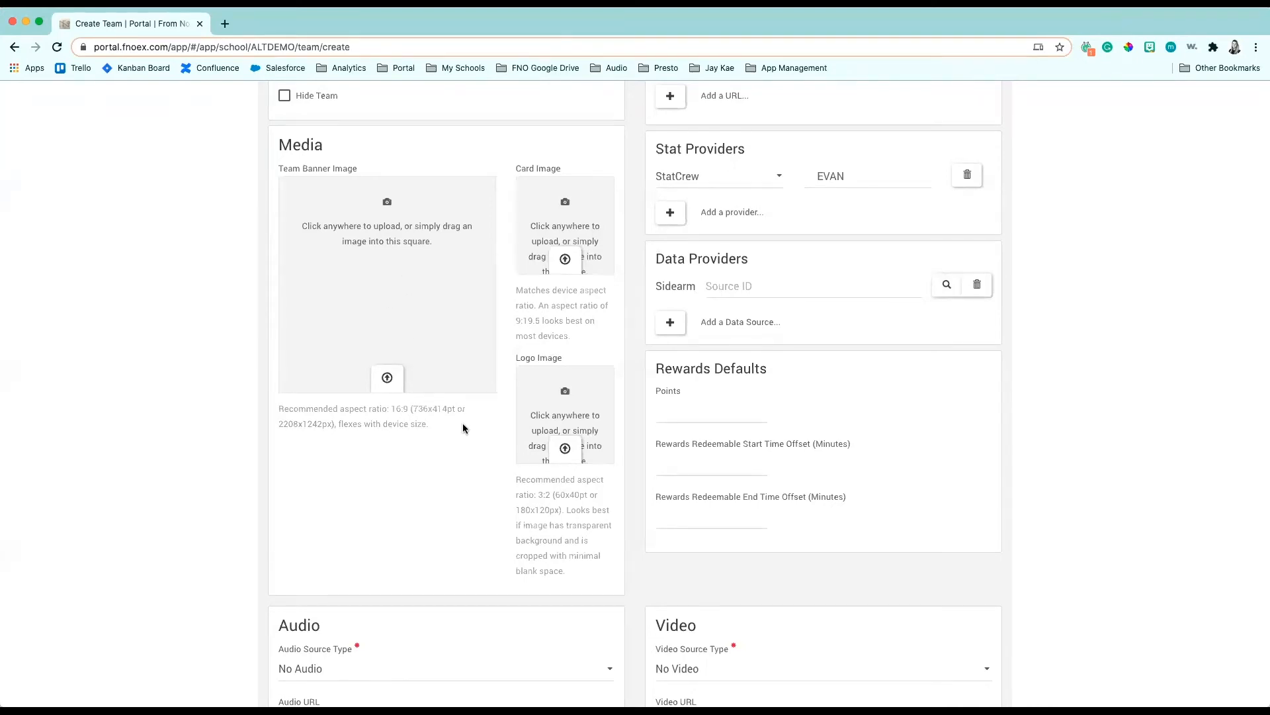
{"action": "left_click", "coordinate": [55, 692]}
{"action": "left_click_drag", "start_coordinate": [119, 384], "coordinate": [563, 232]}
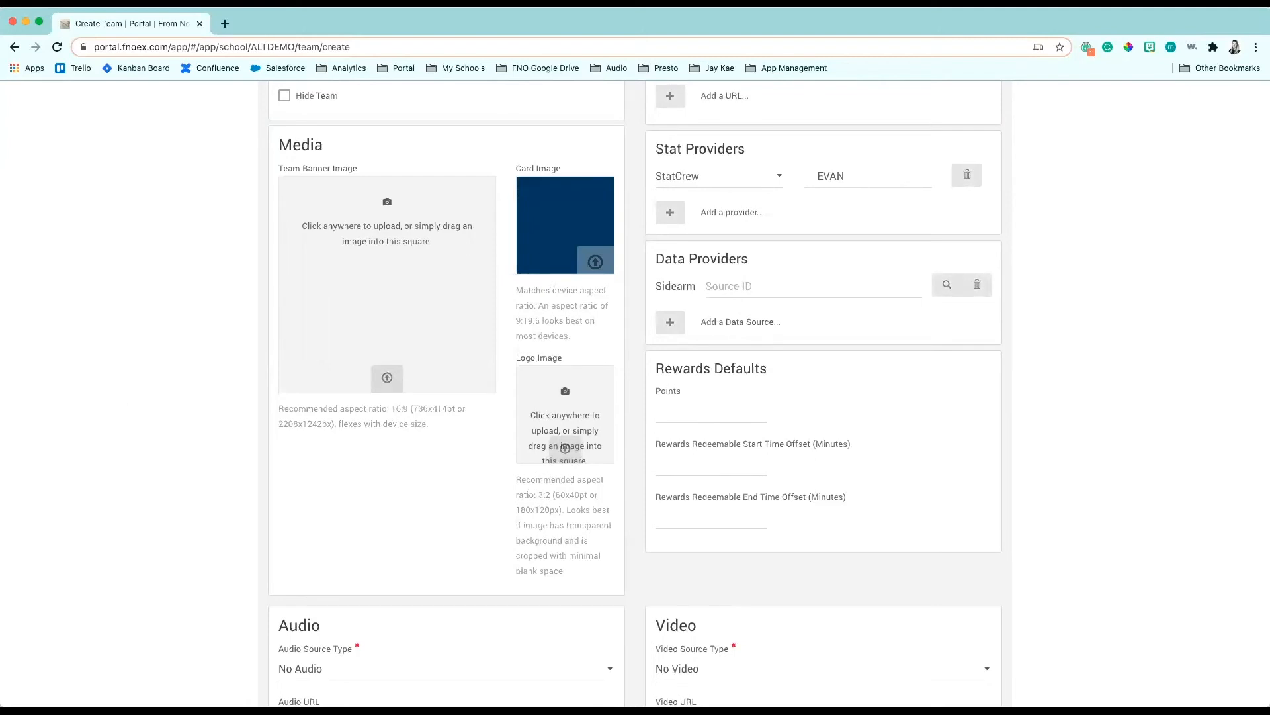
{"action": "left_click_drag", "start_coordinate": [181, 320], "coordinate": [435, 296]}
- Set the team's default rewards points to 25
{"action": "scroll", "coordinate": [566, 423], "scroll_direction": "down", "scroll_amount": 4}
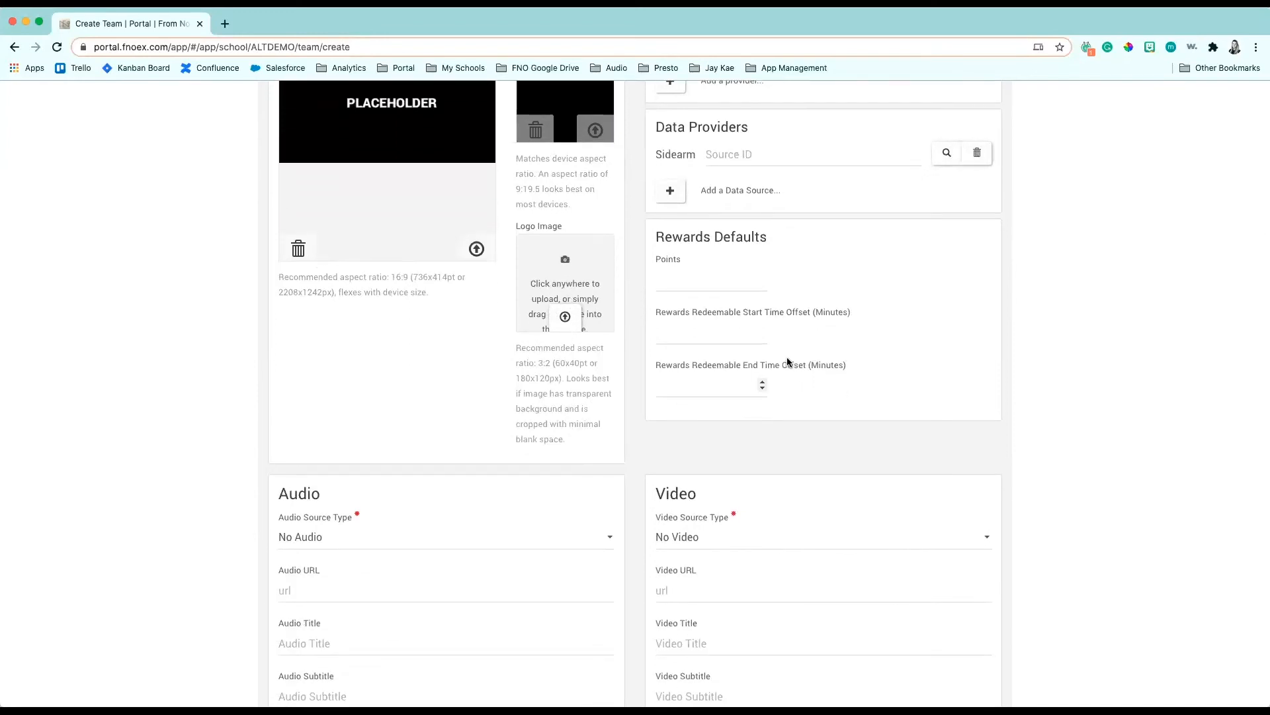
{"action": "left_click", "coordinate": [688, 282]}
{"action": "type", "text": "25"}
- Try 15-minute rewards redeemable start and end time offsets, and clear both fields
{"action": "scroll", "coordinate": [1011, 331], "scroll_direction": "down", "scroll_amount": 2}
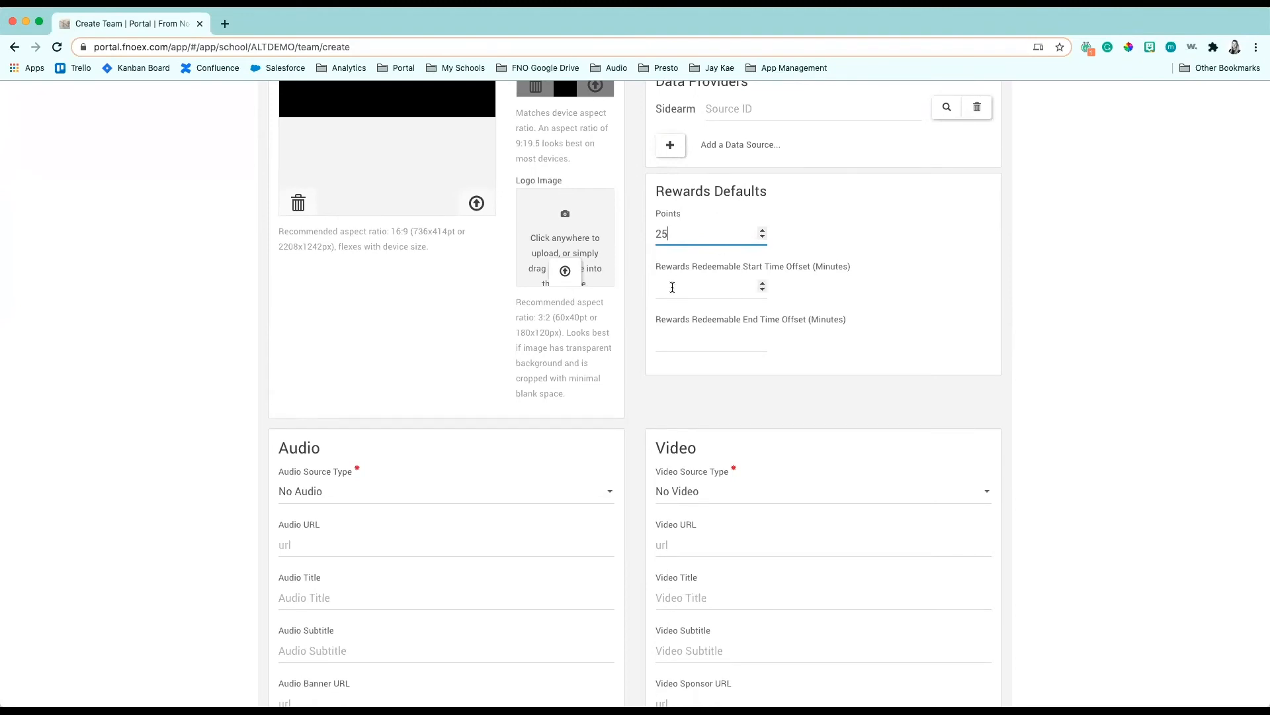
{"action": "type", "text": "15"}
{"action": "key", "text": "BackSpace"}
{"action": "key", "text": "BackSpace"}
{"action": "key", "text": "Tab"}
{"action": "type", "text": "15-"}
{"action": "key", "text": "BackSpace"}
{"action": "key", "text": "BackSpace"}
{"action": "key", "text": "BackSpace"}
{"action": "left_click", "coordinate": [879, 365]}
{"action": "left_click", "coordinate": [707, 343]}
{"action": "left_click", "coordinate": [764, 395]}
- Examine the team's audio and video source fields, banner and sponsor image areas, and the markdown summary field
{"action": "scroll", "coordinate": [764, 397], "scroll_direction": "down", "scroll_amount": 5}
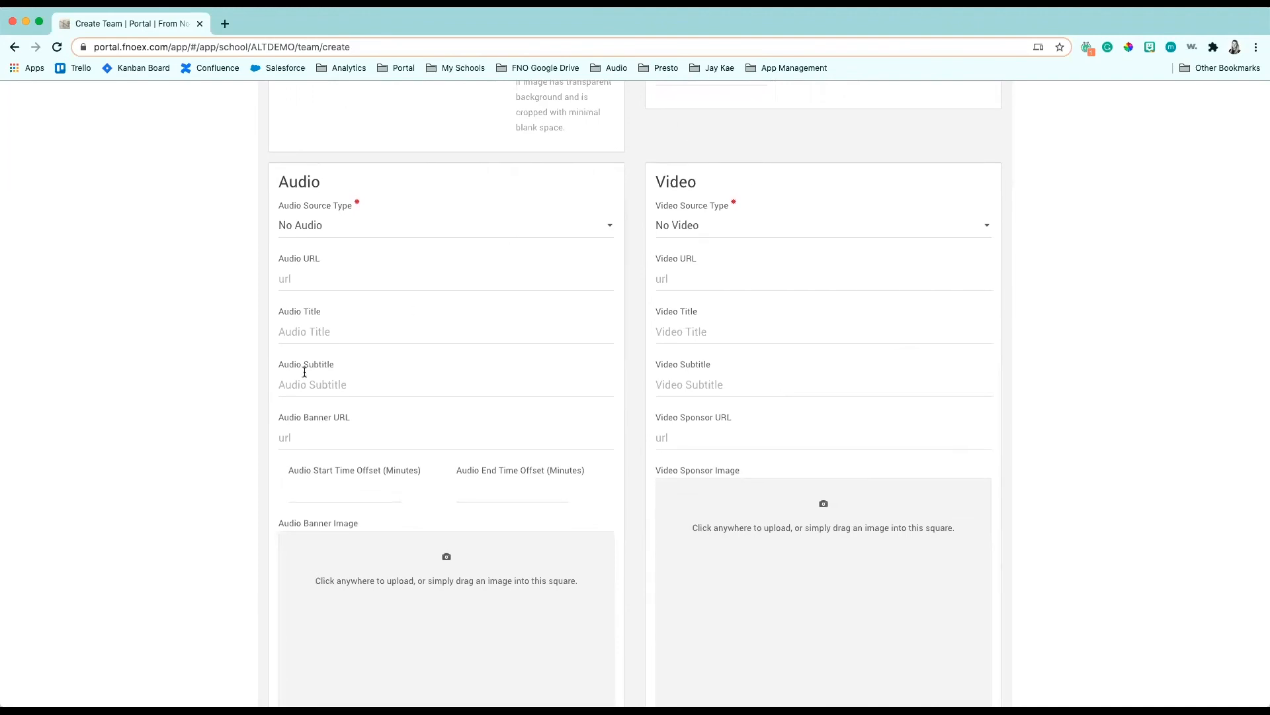
{"action": "scroll", "coordinate": [303, 372], "scroll_direction": "up", "scroll_amount": 1}
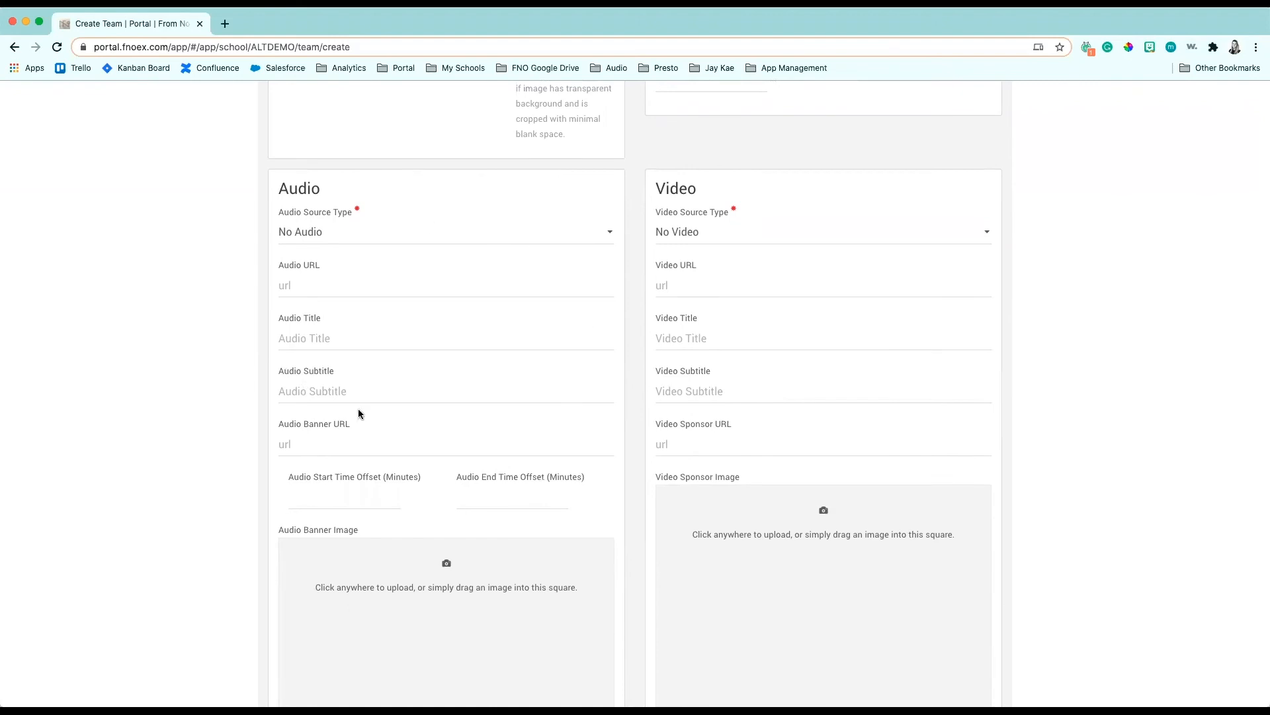
{"action": "scroll", "coordinate": [893, 395], "scroll_direction": "down", "scroll_amount": 1}
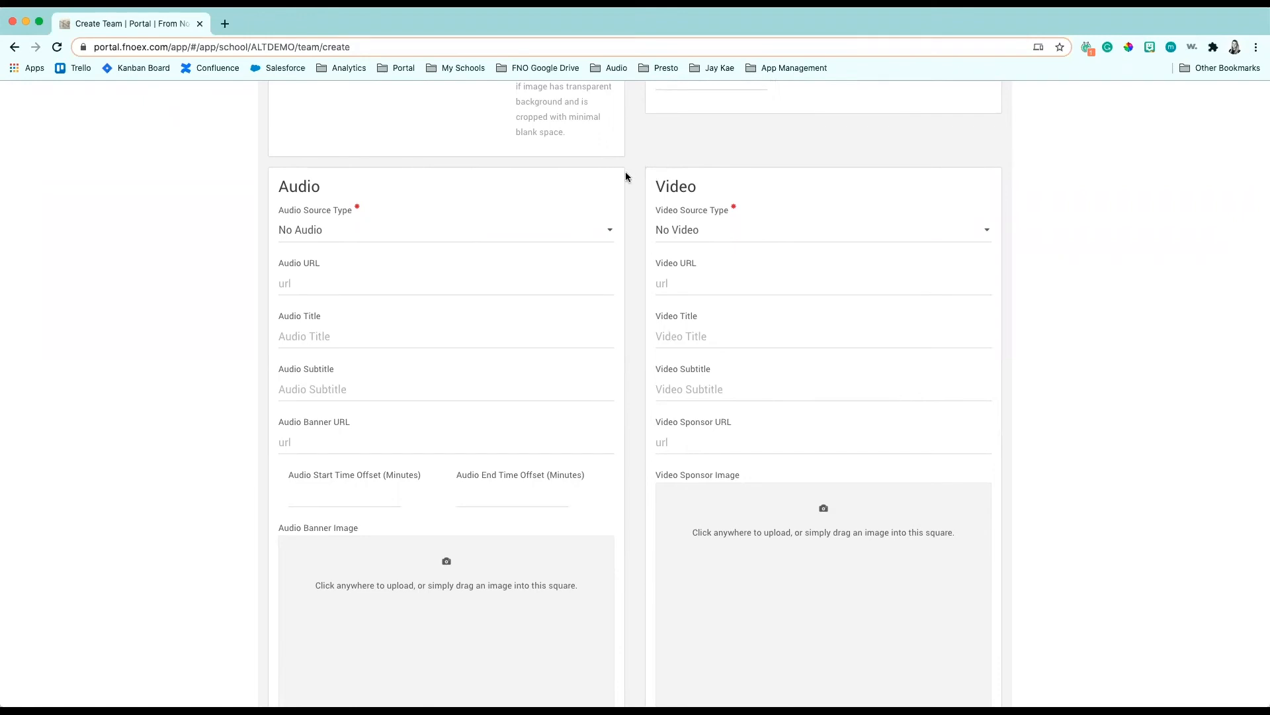
{"action": "scroll", "coordinate": [629, 212], "scroll_direction": "up", "scroll_amount": 1}
{"action": "scroll", "coordinate": [630, 220], "scroll_direction": "down", "scroll_amount": 1}
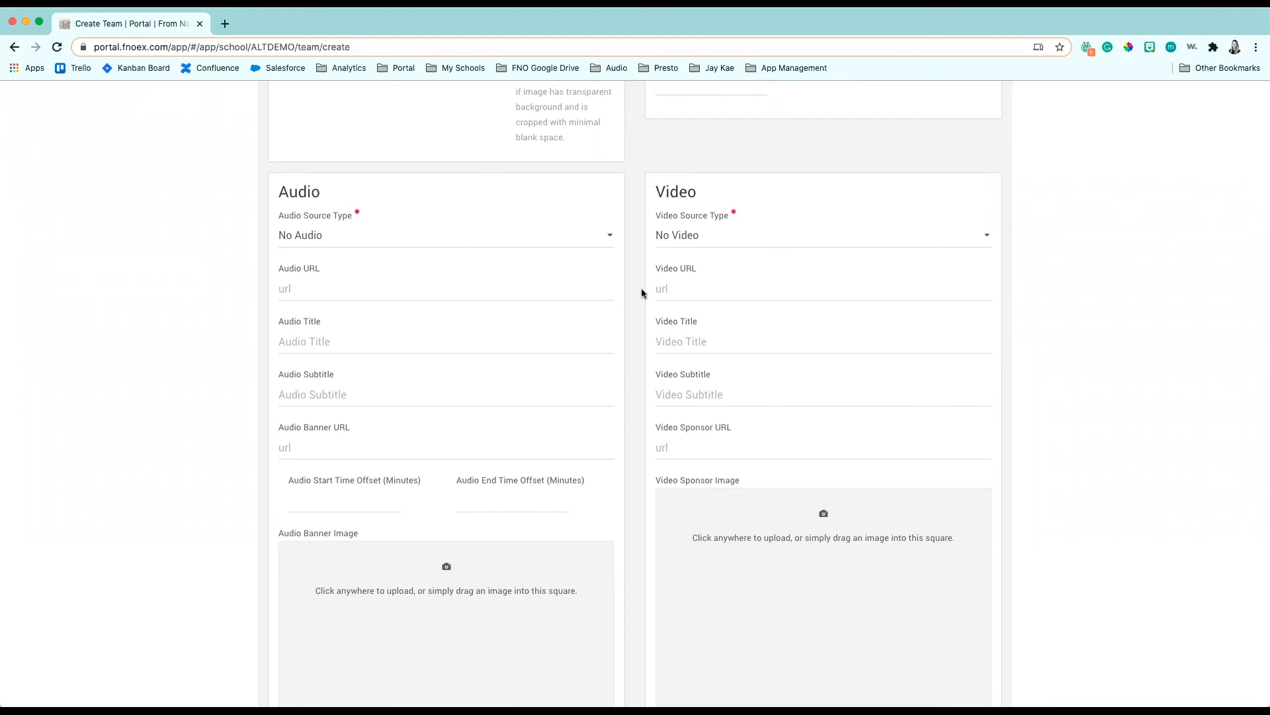
{"action": "scroll", "coordinate": [642, 291], "scroll_direction": "down", "scroll_amount": 8}
{"action": "left_click", "coordinate": [490, 387]}
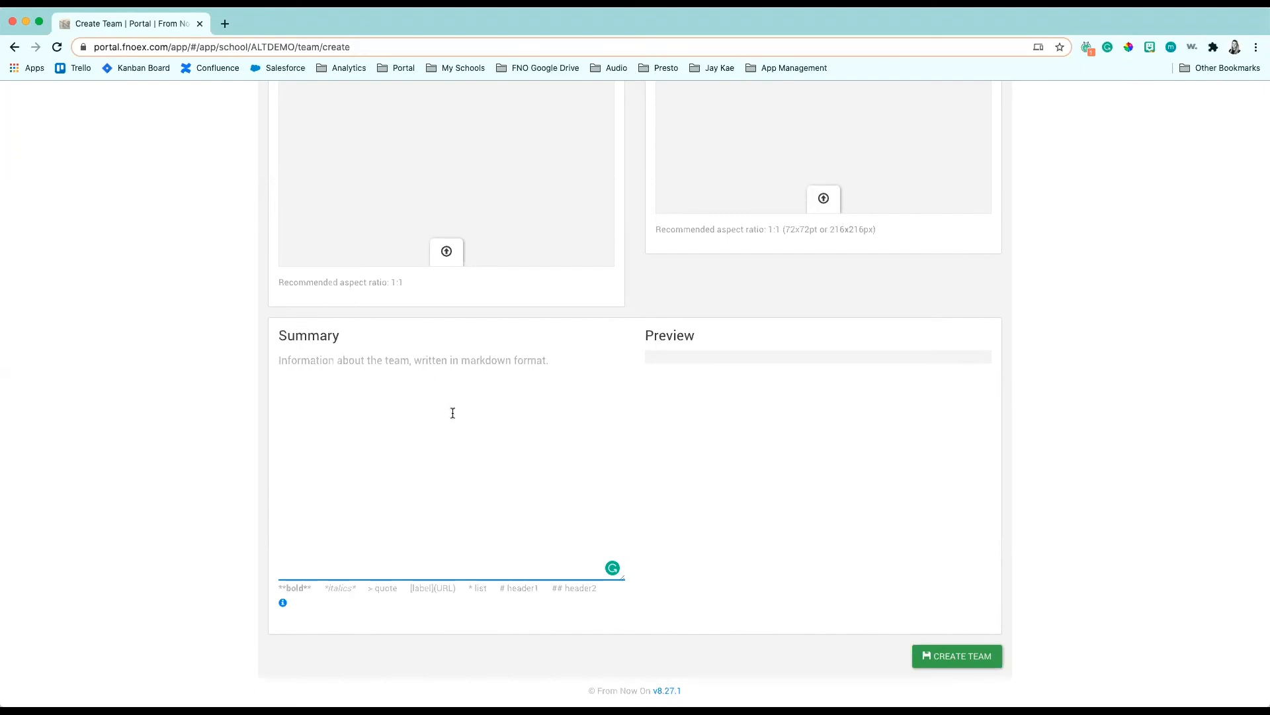
- Check the completed team info, biodemographics, media, stat provider and rewards entries from the start of the form
{"action": "scroll", "coordinate": [453, 413], "scroll_direction": "up", "scroll_amount": 20}
{"action": "scroll", "coordinate": [452, 414], "scroll_direction": "down", "scroll_amount": 2}
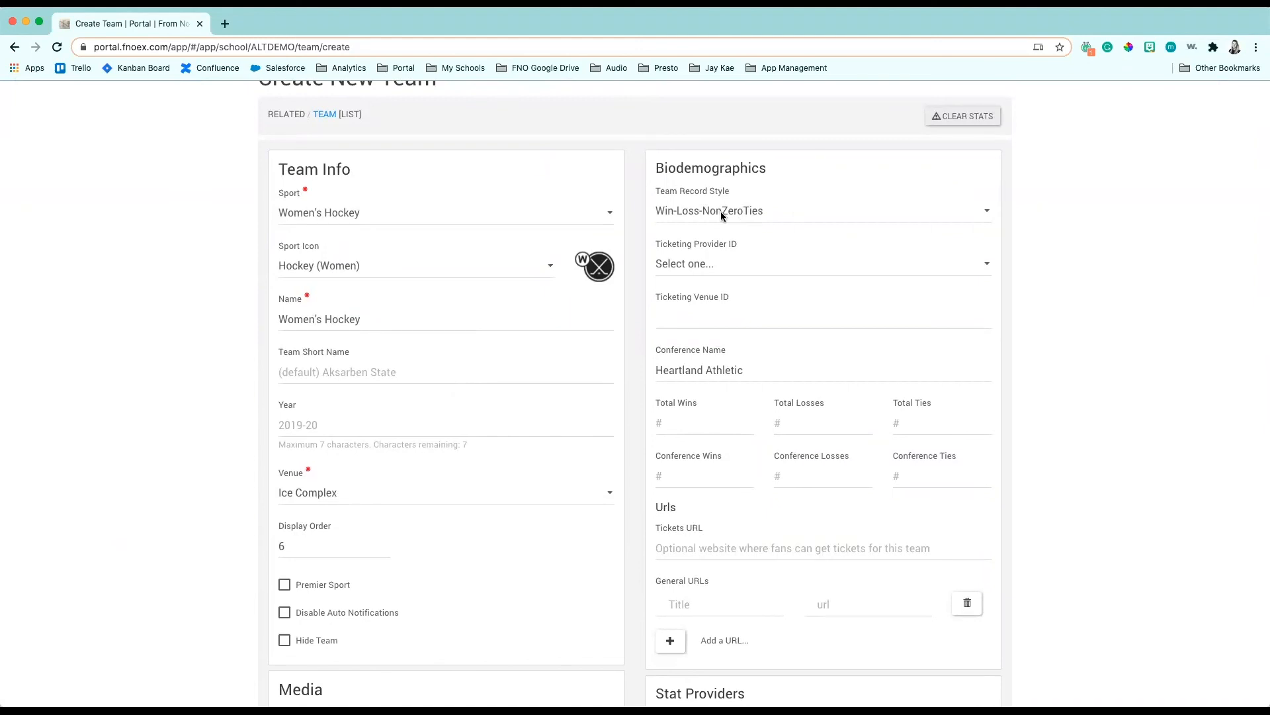
{"action": "scroll", "coordinate": [732, 392], "scroll_direction": "down", "scroll_amount": 3}
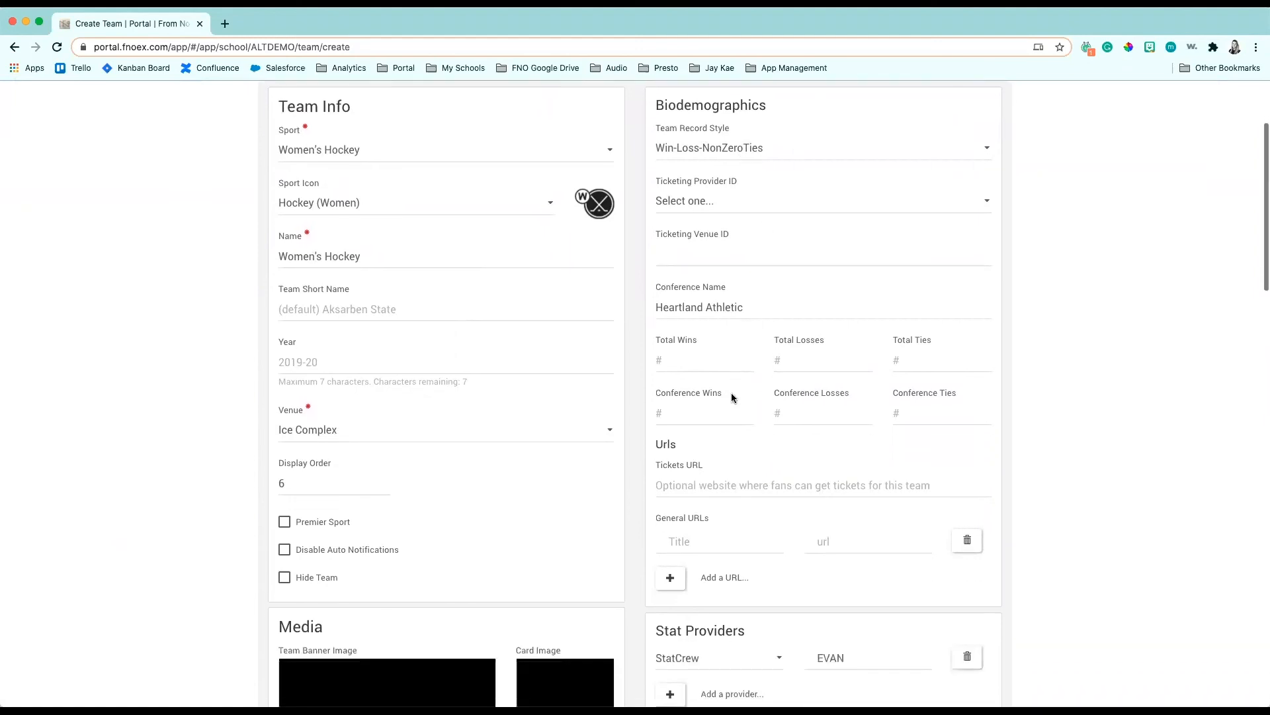
{"action": "scroll", "coordinate": [732, 397], "scroll_direction": "down", "scroll_amount": 2}
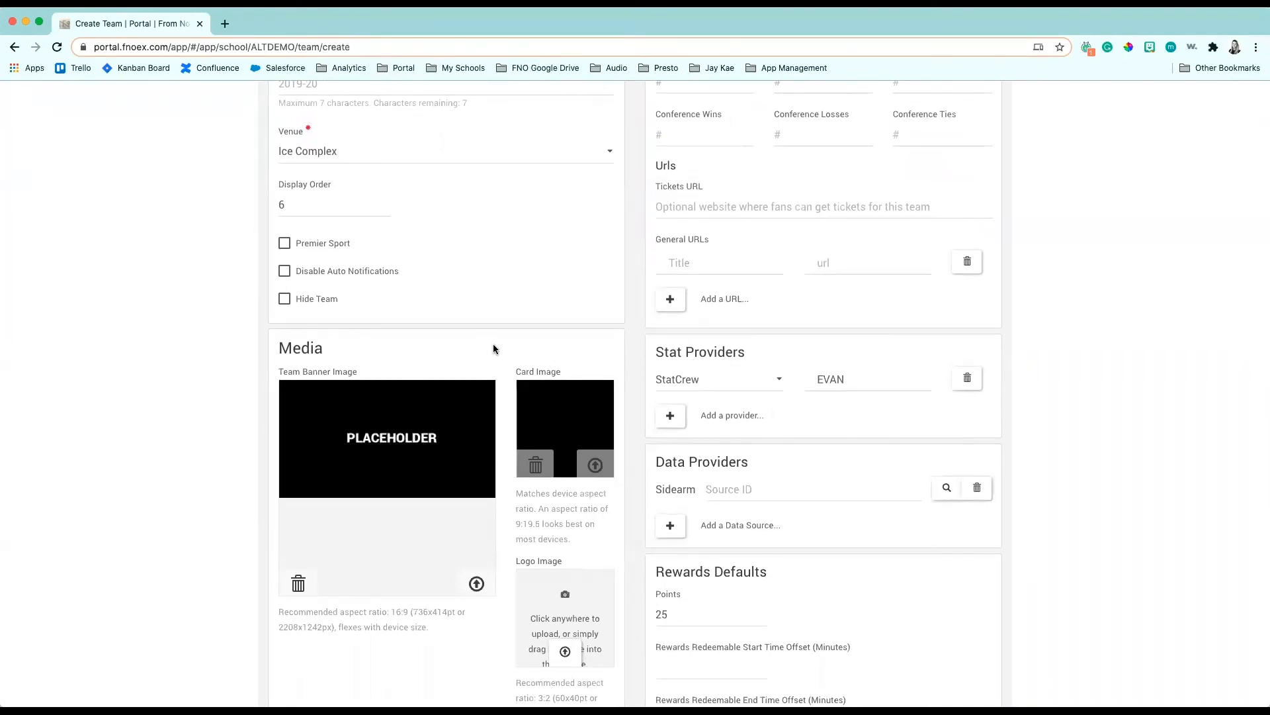
{"action": "scroll", "coordinate": [654, 377], "scroll_direction": "down", "scroll_amount": 3}
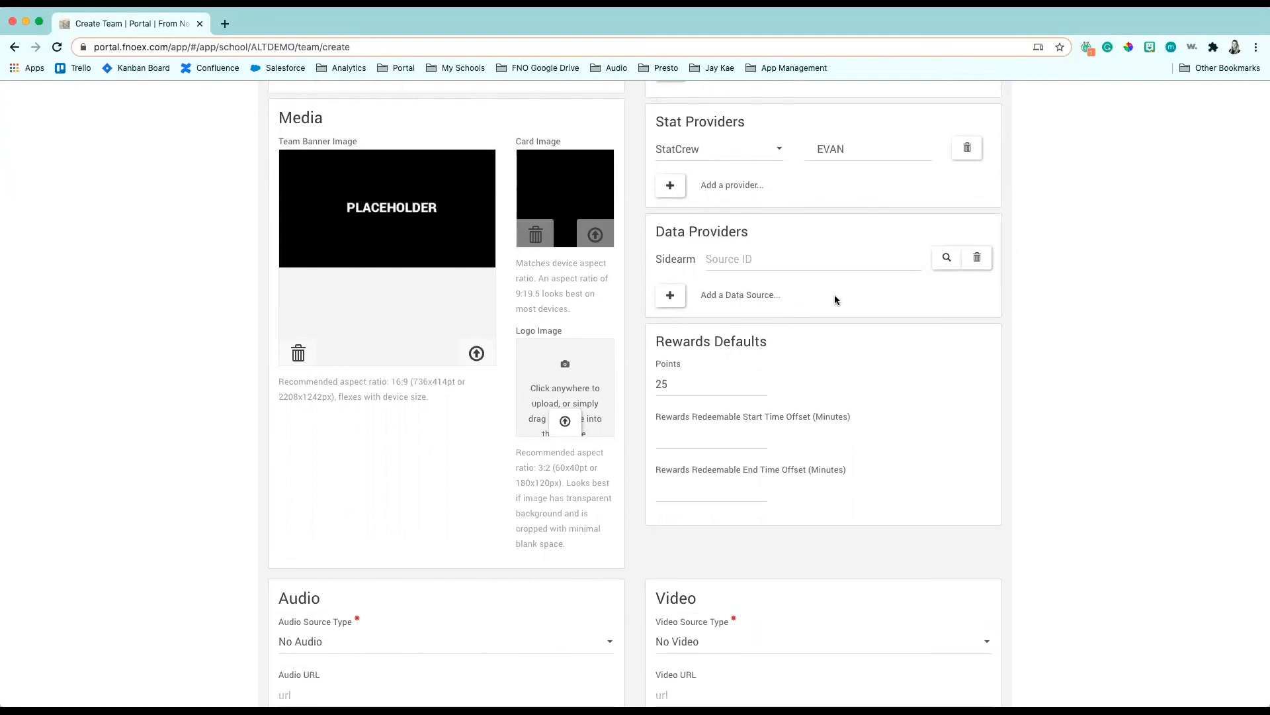
{"action": "scroll", "coordinate": [697, 384], "scroll_direction": "down", "scroll_amount": 2}
- Create the Women's Hockey team and publish it
{"action": "scroll", "coordinate": [697, 384], "scroll_direction": "down", "scroll_amount": 12}
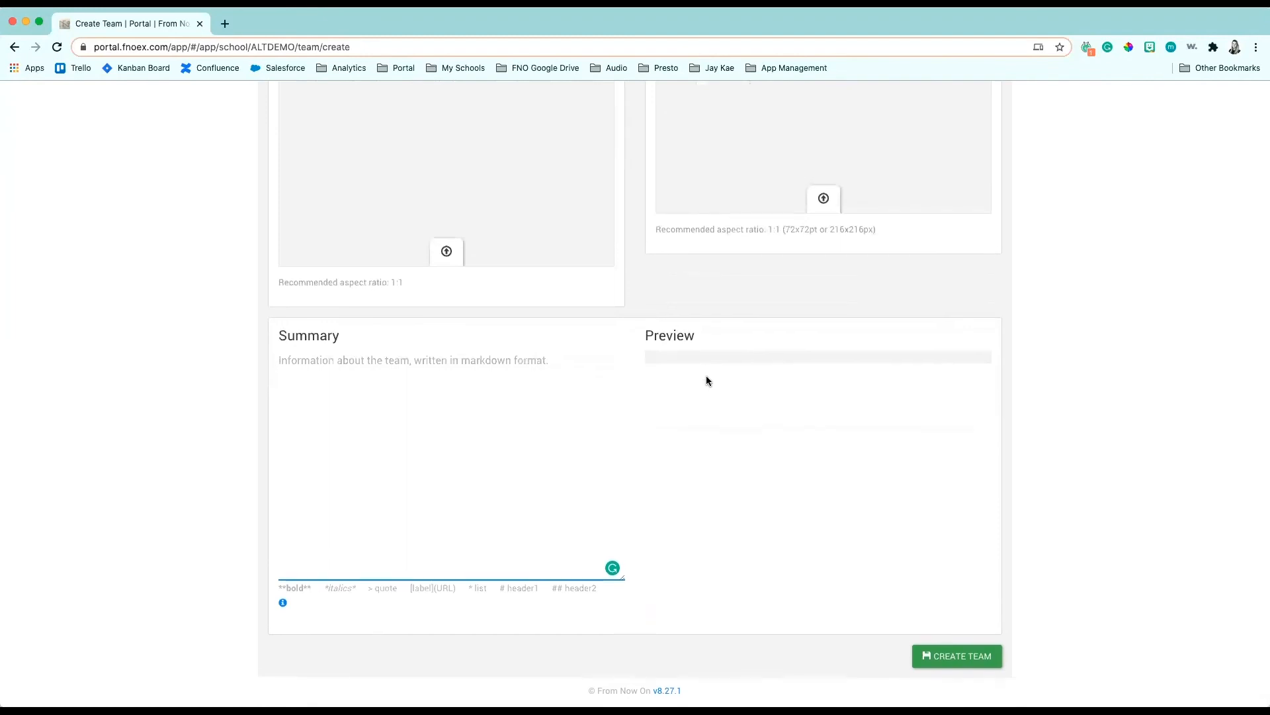
{"action": "left_click", "coordinate": [963, 657]}
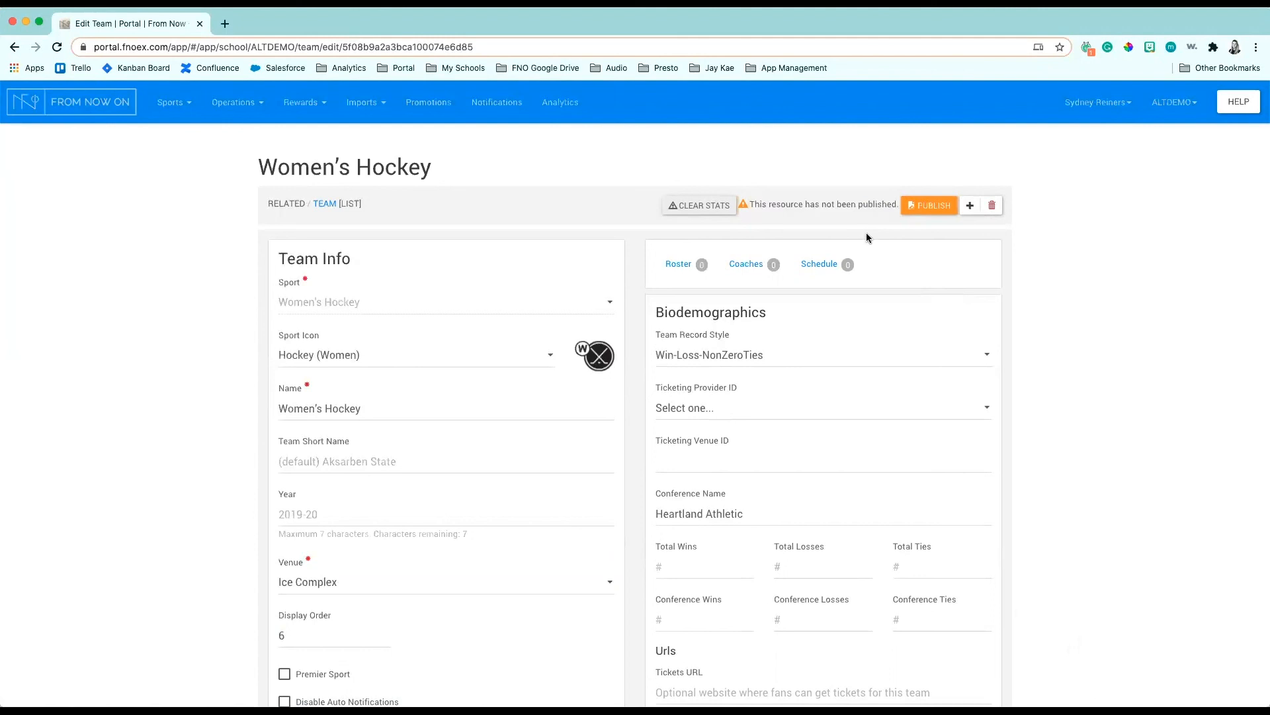
{"action": "left_click", "coordinate": [936, 207]}
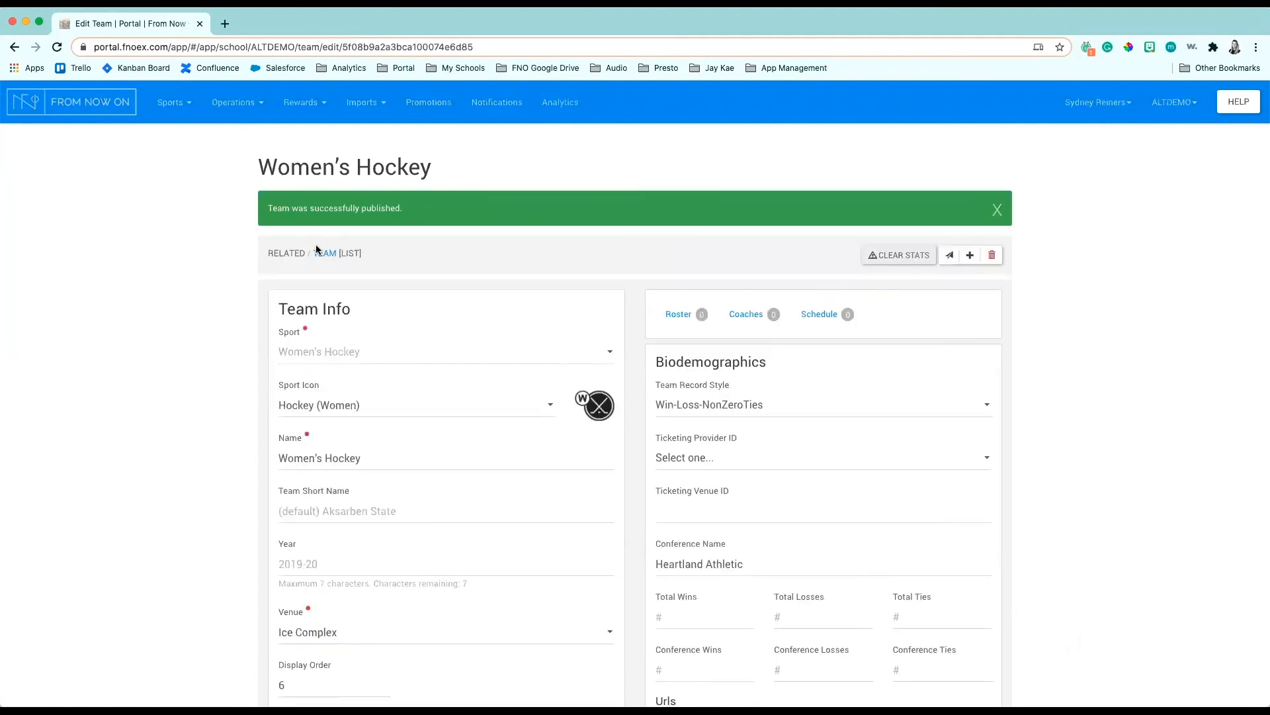
- Open the list of published teams and look for the Women's Hockey entry
{"action": "left_click", "coordinate": [322, 255]}
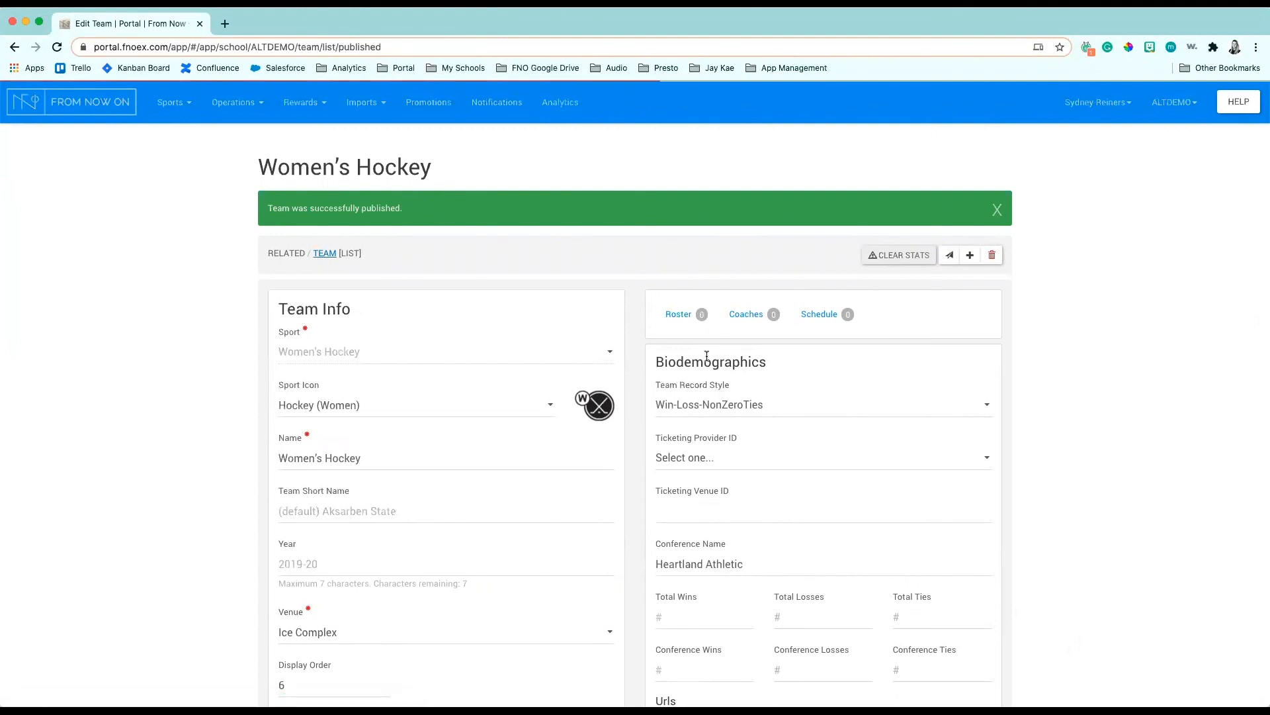
{"action": "scroll", "coordinate": [707, 360], "scroll_direction": "down", "scroll_amount": 5}
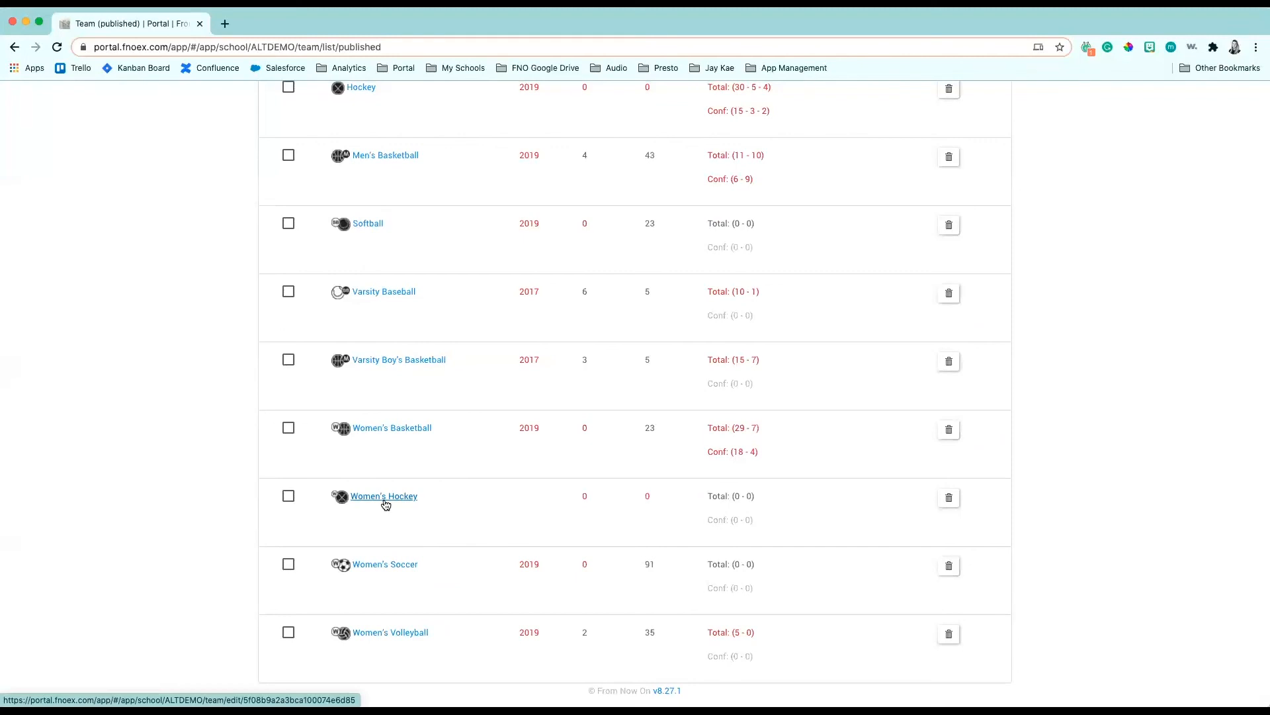
{"action": "scroll", "coordinate": [386, 504], "scroll_direction": "up", "scroll_amount": 5}
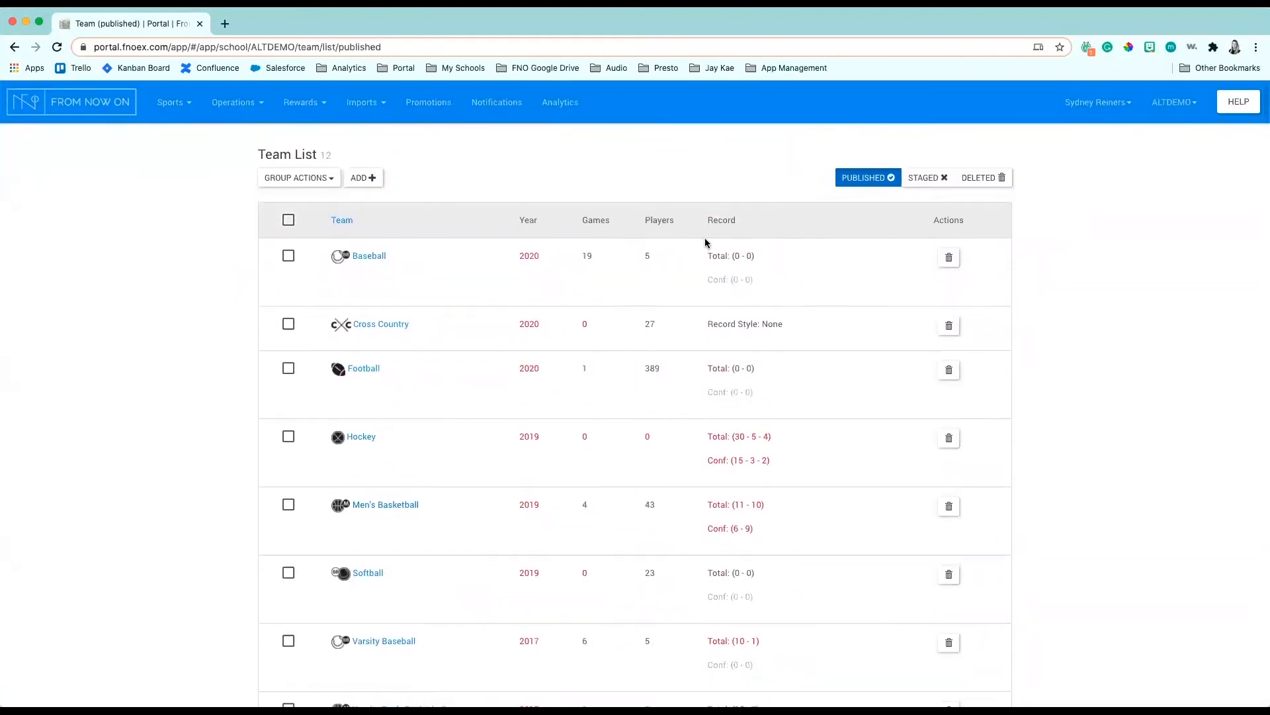